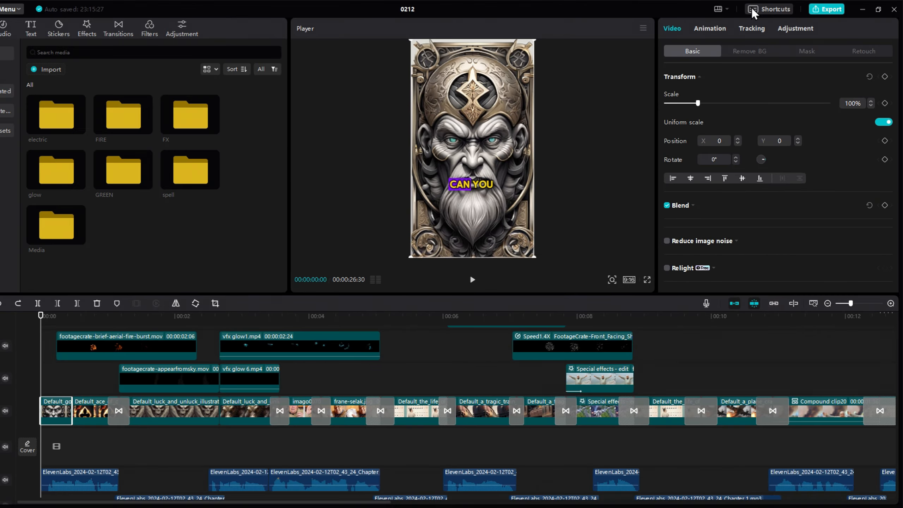
Open the keyboard shortcuts list and scroll through the available timeline shortcuts.
left_click(605, 22)
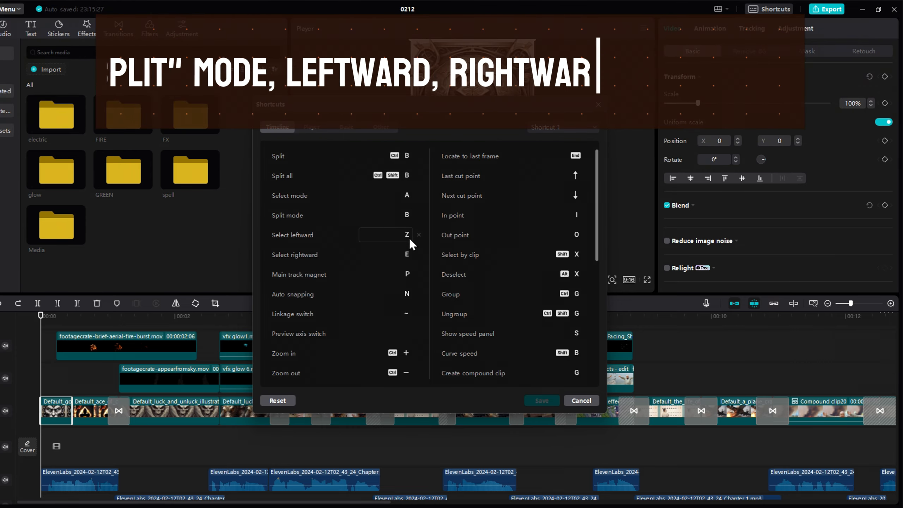
scroll(492, 283, "down", 1)
scroll(492, 283, "down", 1)
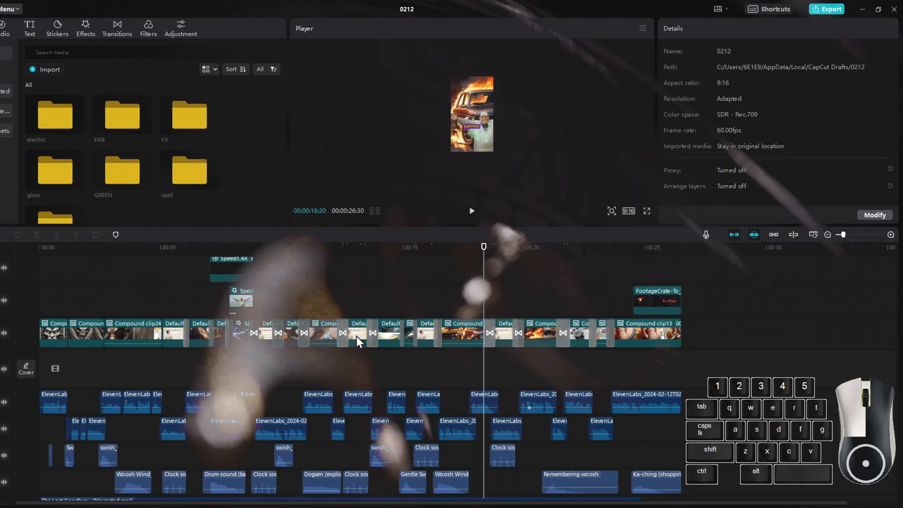
Select all clips to the right of the playhead across tracks and shift them rightward to open a gap.
left_click(359, 340)
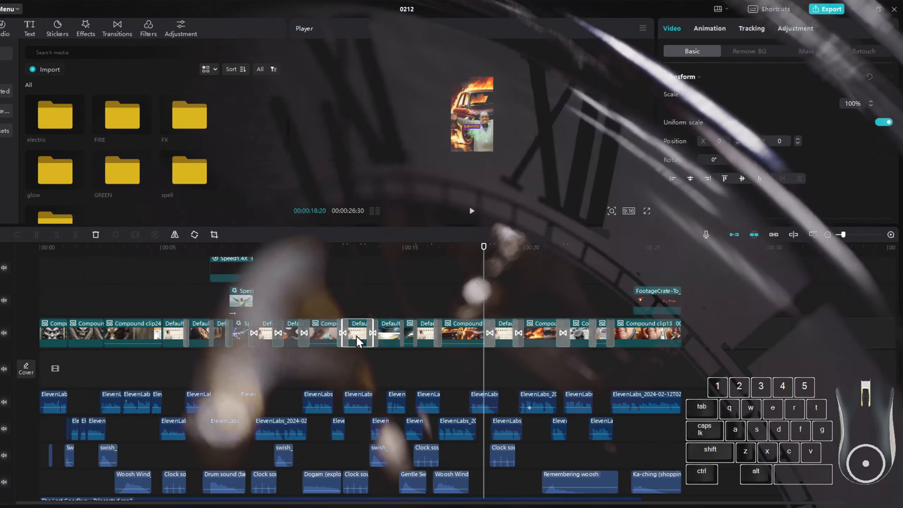
scroll(361, 434, "down", 2)
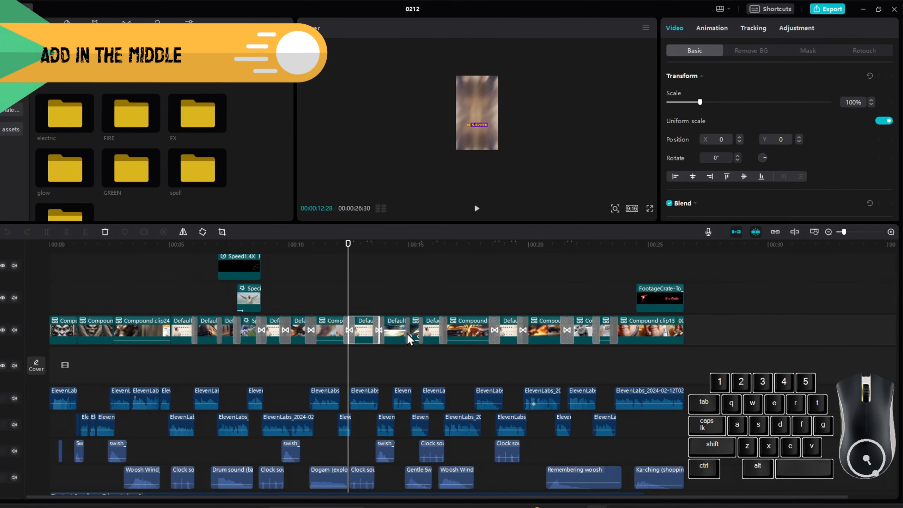
scroll(357, 357, "up", 2)
scroll(357, 357, "up", 3)
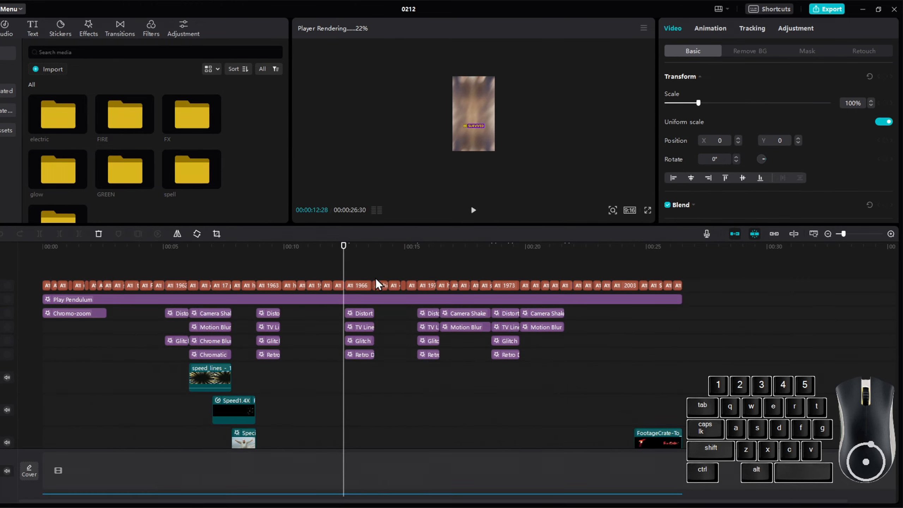
scroll(395, 347, "down", 6)
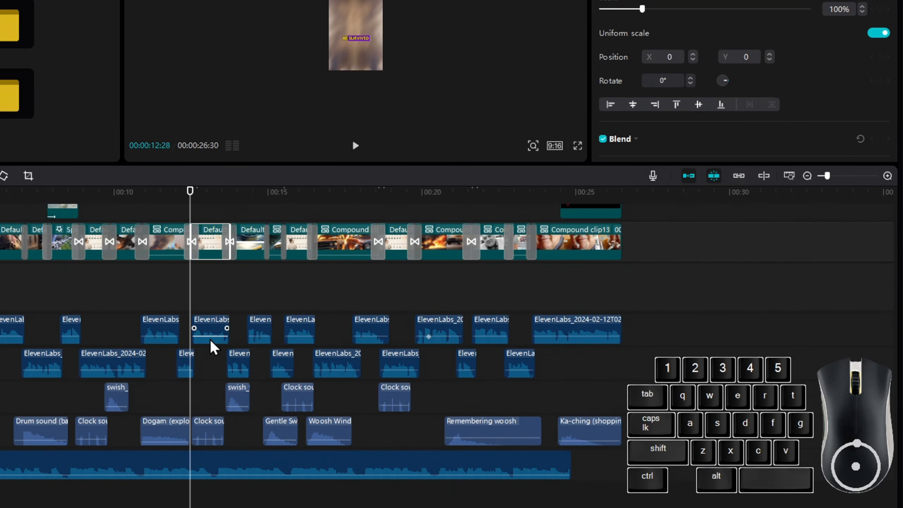
scroll(211, 342, "up", 5)
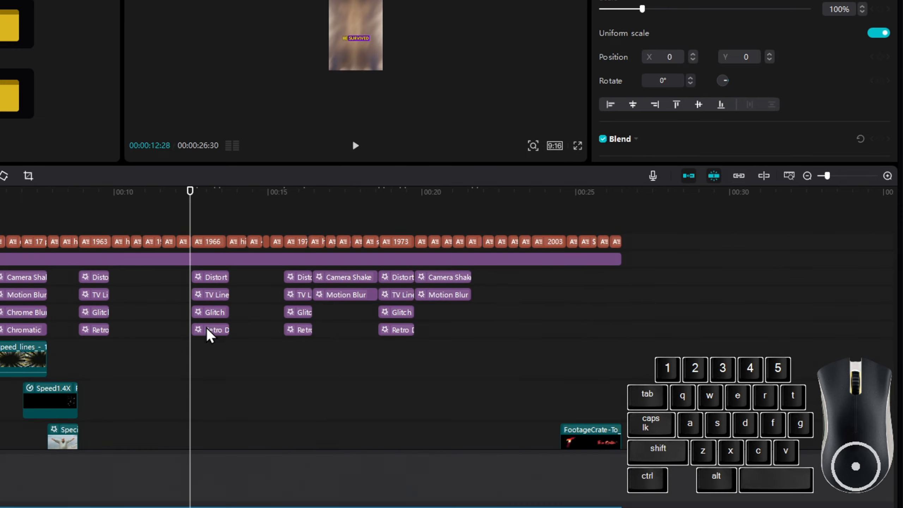
left_click_drag(200, 225, 661, 502)
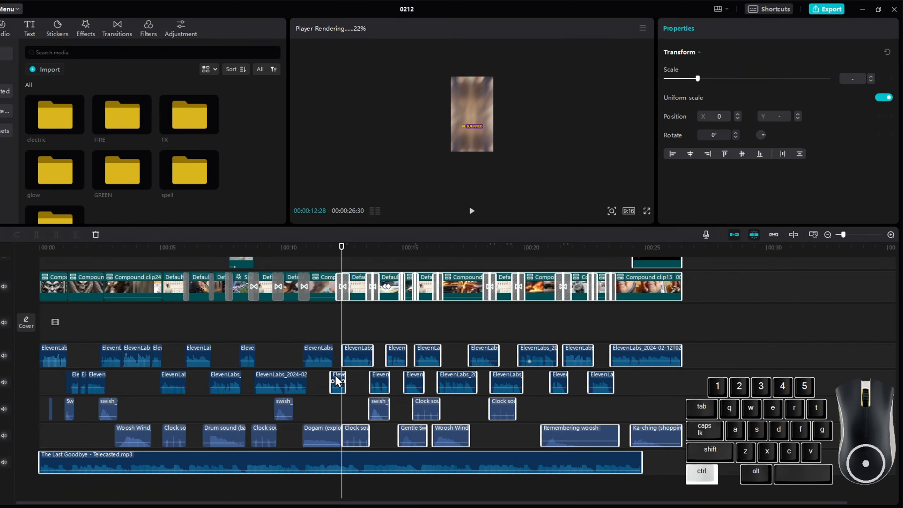
left_click(335, 376, "ctrl")
scroll(343, 381, "up", 2)
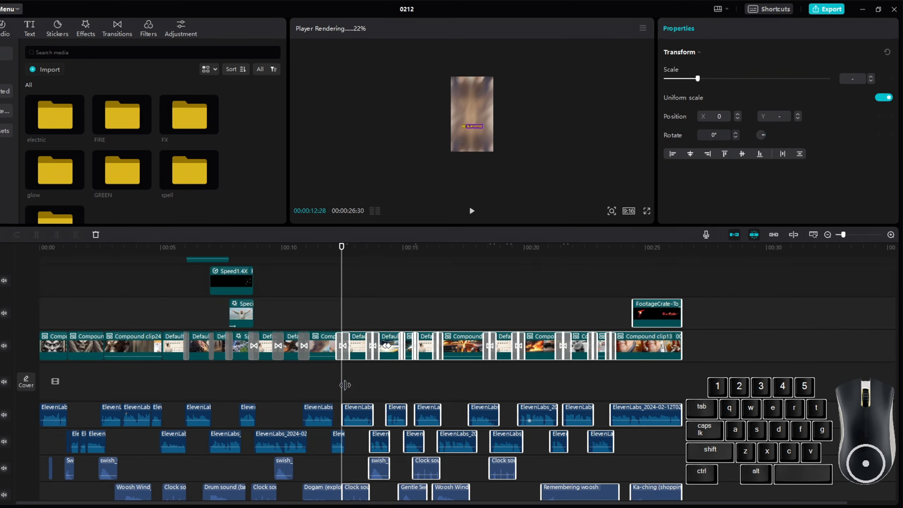
scroll(343, 381, "down", 2)
scroll(311, 462, "up", 4)
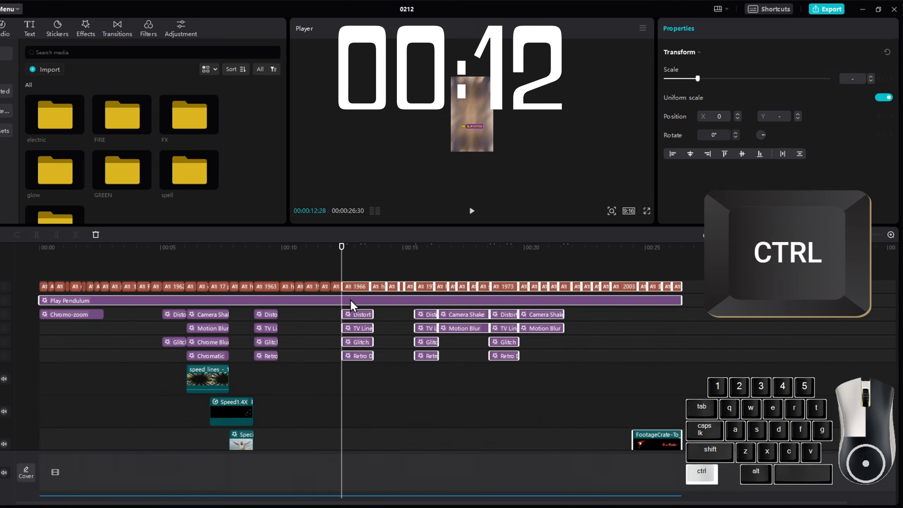
scroll(393, 369, "down", 2)
scroll(395, 370, "down", 1)
left_click_drag(395, 359, 461, 346)
Undo the move of the selected clips.
scroll(478, 372, "down", 5)
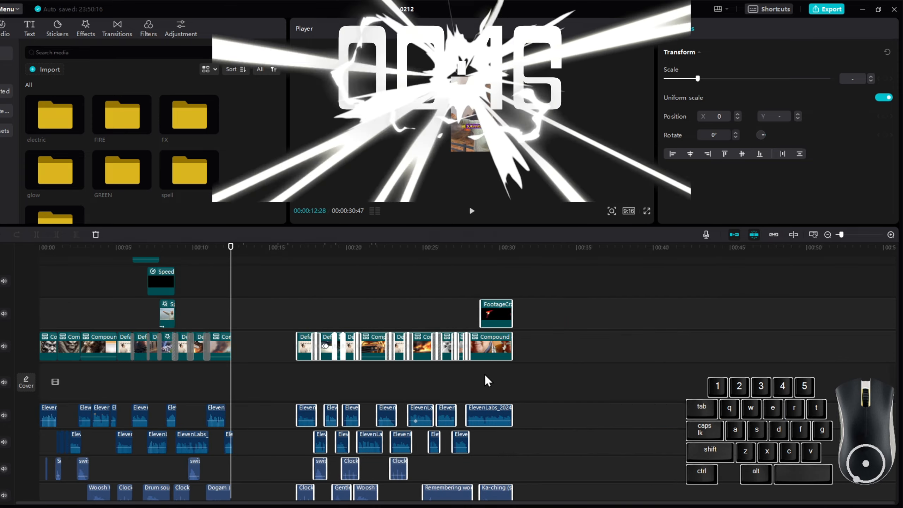
scroll(480, 391, "up", 4)
scroll(480, 396, "down", 5)
scroll(480, 396, "up", 5)
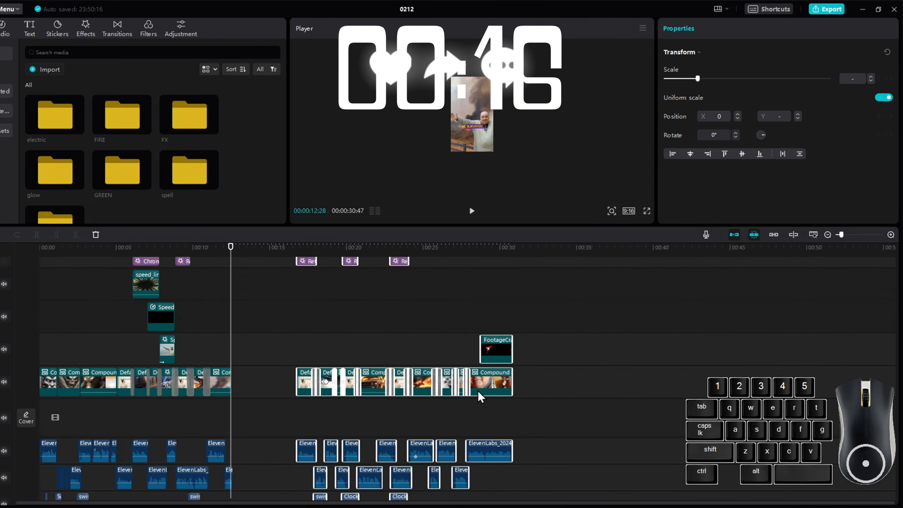
scroll(481, 395, "down", 4)
scroll(496, 343, "up", 2)
scroll(495, 356, "down", 4)
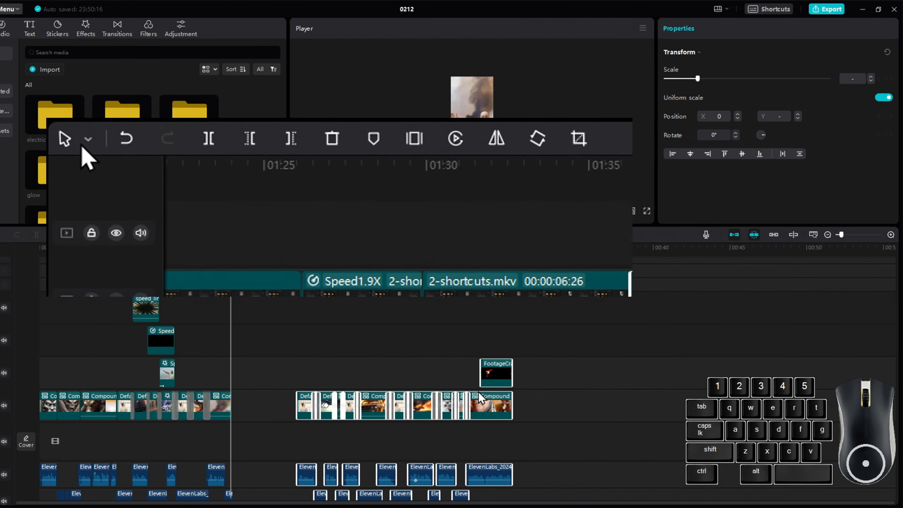
scroll(479, 391, "up", 3)
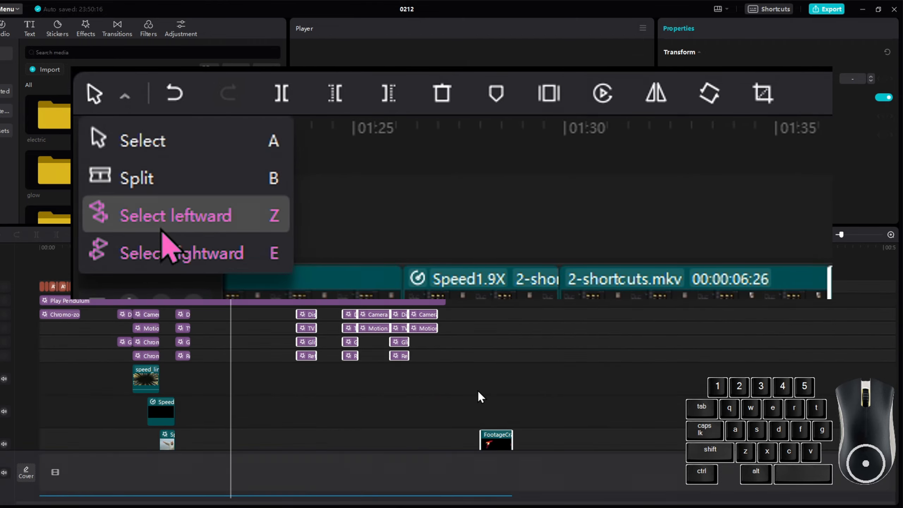
scroll(478, 391, "down", 3)
scroll(478, 396, "down", 4)
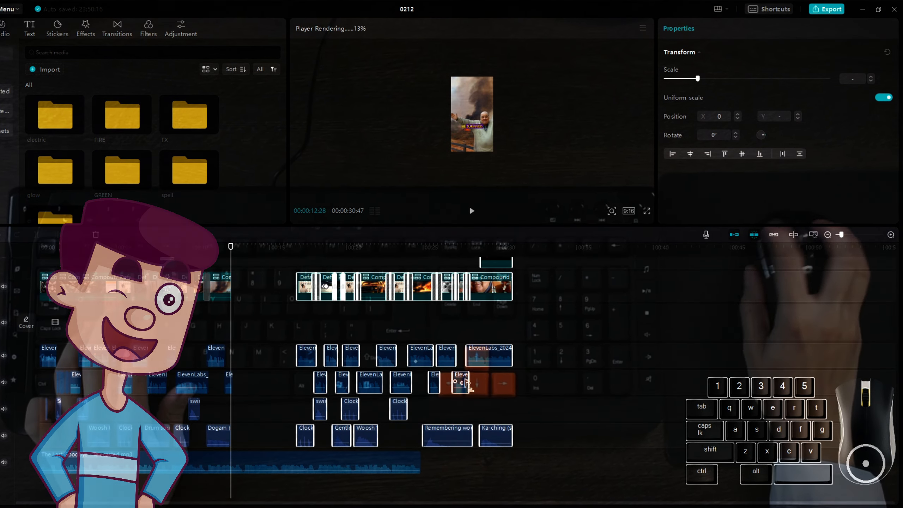
key("ctrl+z")
Select a main-track clip and switch back to the standard select mode.
scroll(394, 402, "up", 2)
scroll(180, 345, "up", 3)
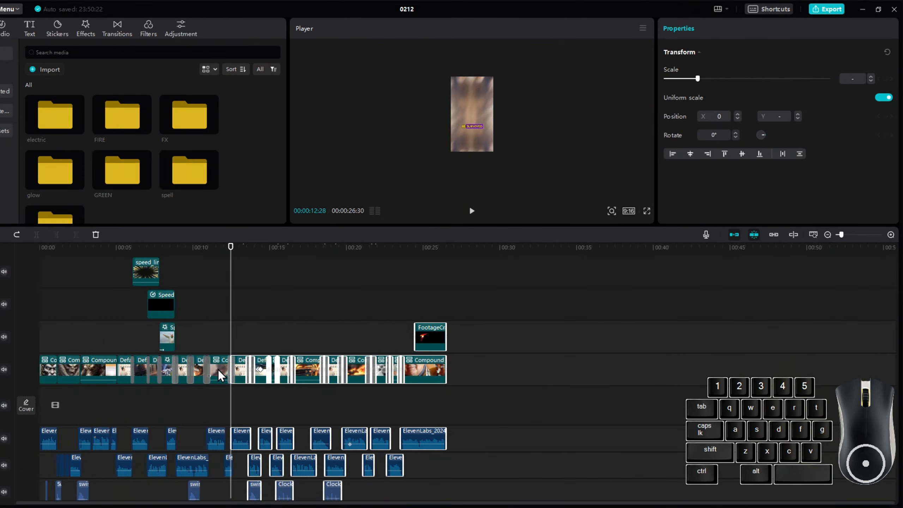
left_click(222, 377)
scroll(345, 429, "up", 3)
scroll(263, 399, "down", 3)
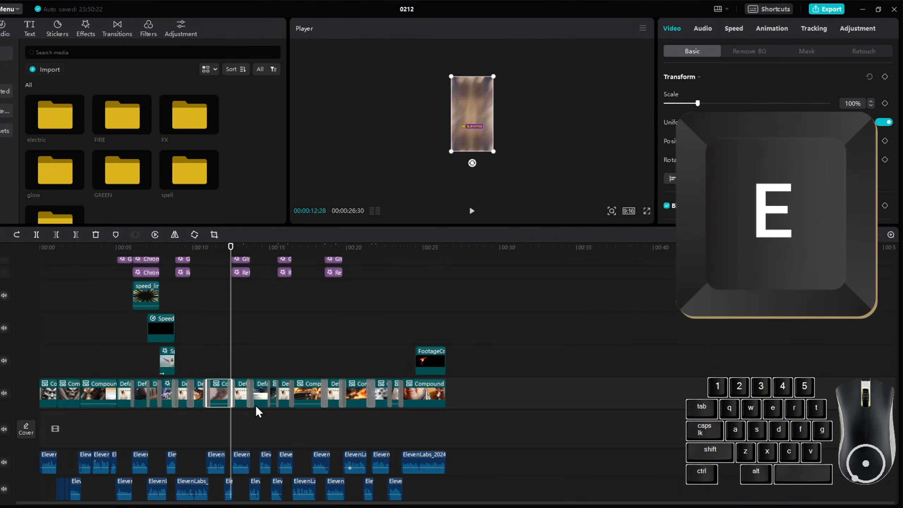
key("a")
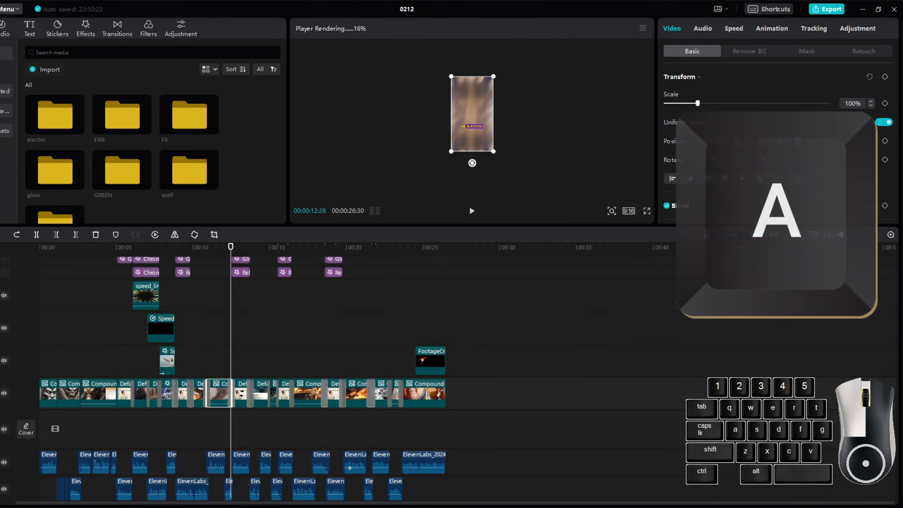
Drag the selected effect clips rightward along the timeline.
scroll(262, 423, "down", 3)
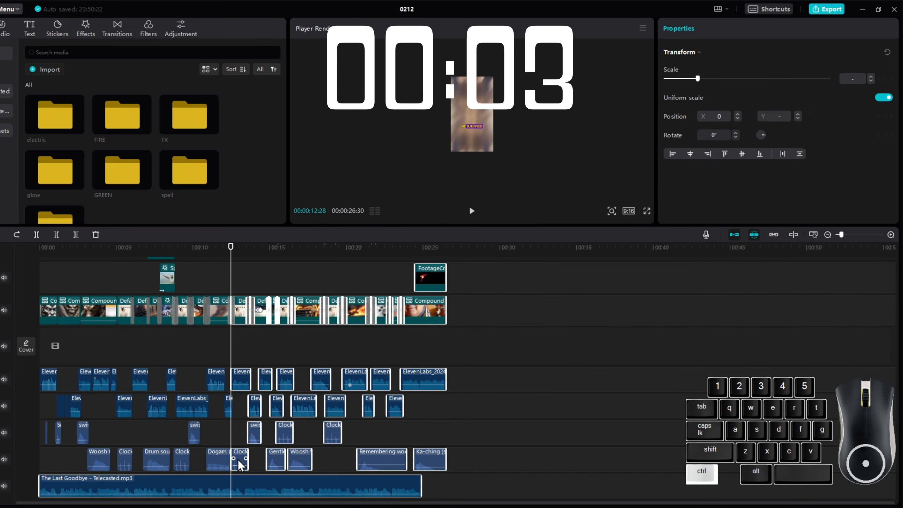
scroll(262, 441, "up", 5)
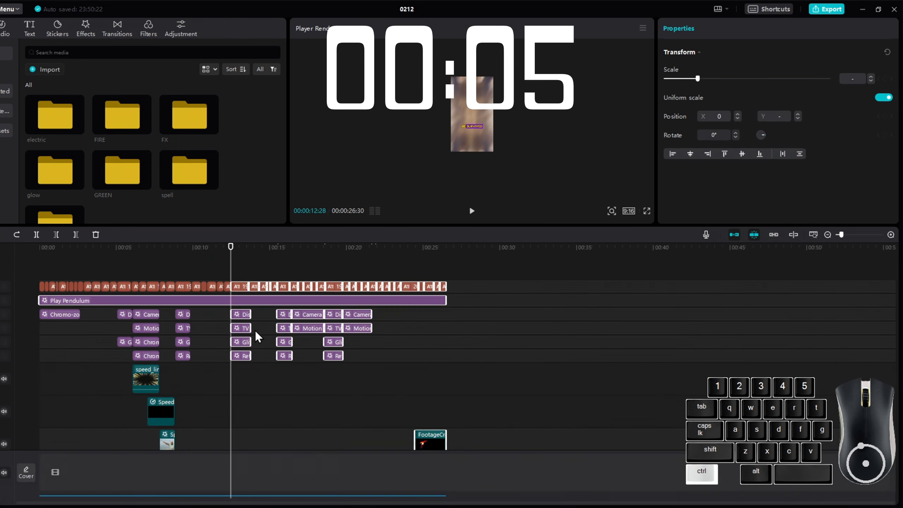
left_click_drag(247, 297, 407, 300)
scroll(423, 338, "down", 5)
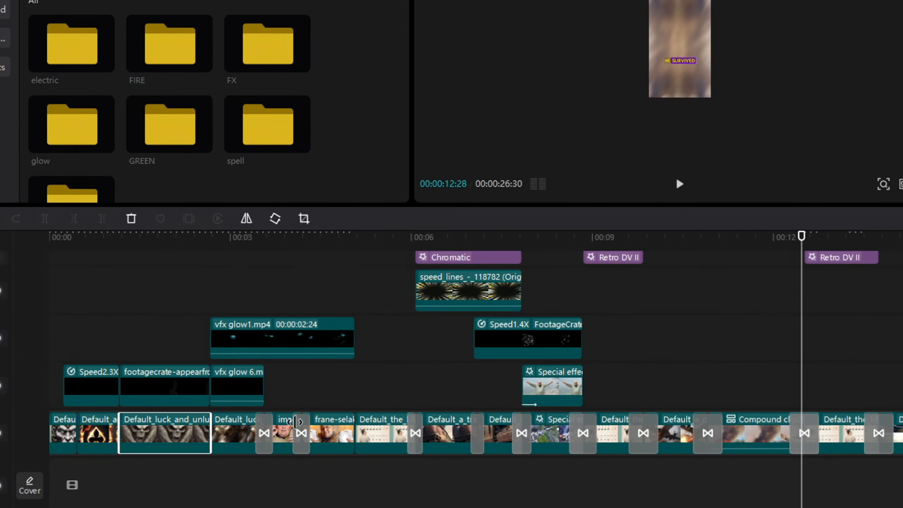
scroll(304, 411, "up", 2)
Select the vfx glow1.mp4 overlay clip and raise its speed step by step to 2.7x.
left_click(341, 383)
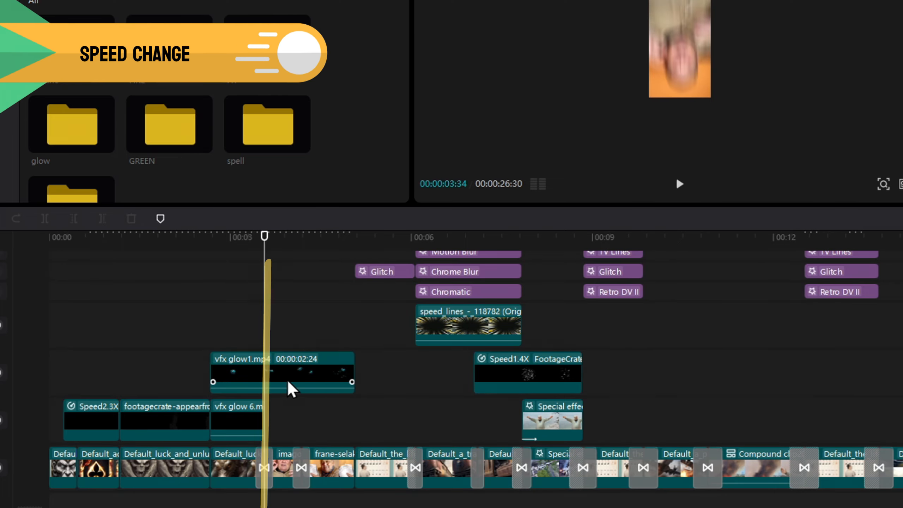
left_click(251, 378)
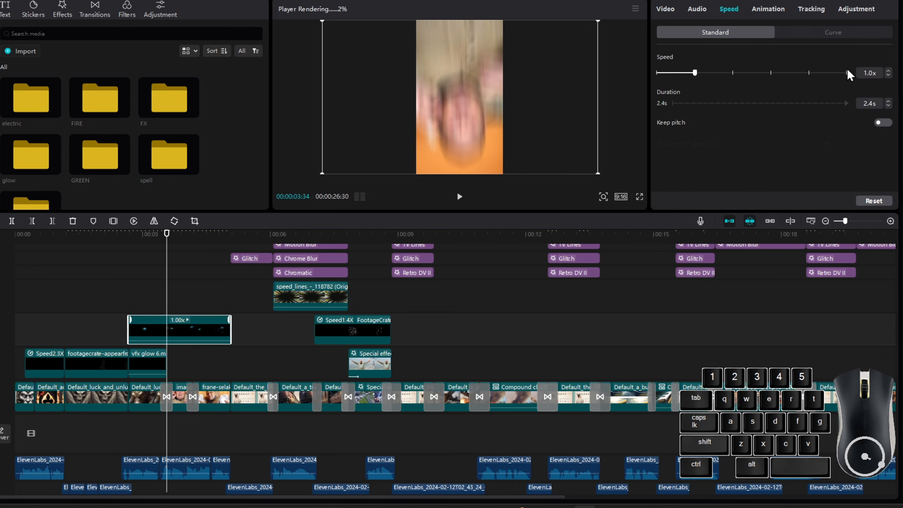
left_click(889, 106)
left_click(889, 106)
left_click(889, 107)
left_click(889, 107)
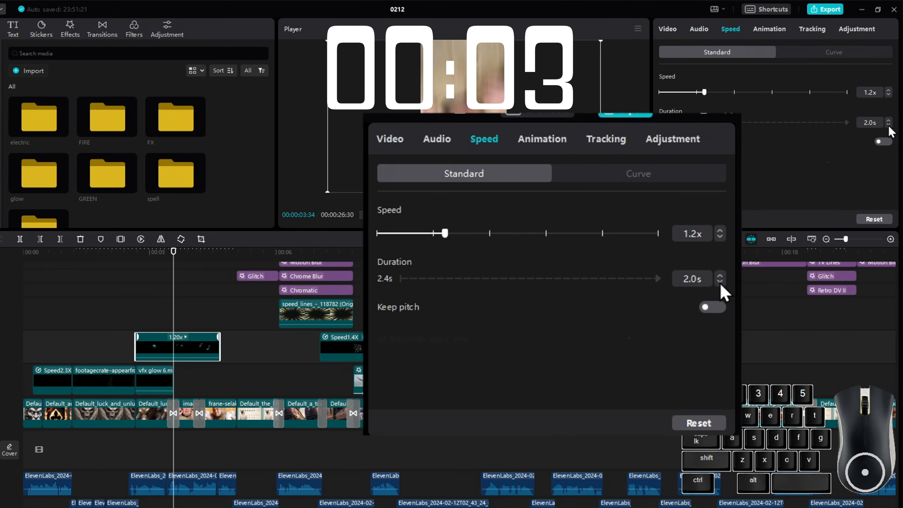
left_click(889, 125)
left_click(889, 125)
left_click(889, 126)
left_click(889, 125)
left_click(889, 126)
left_click(889, 126)
left_click(889, 125)
left_click(889, 125)
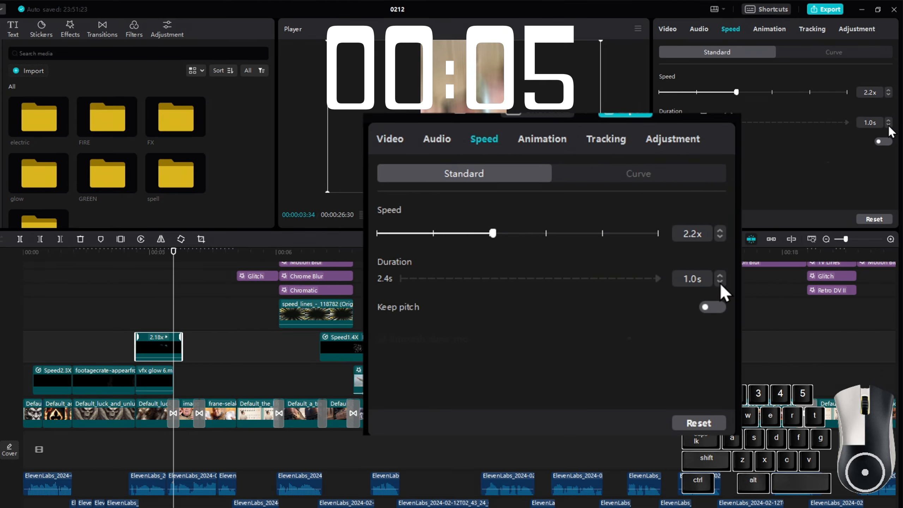
left_click(889, 125)
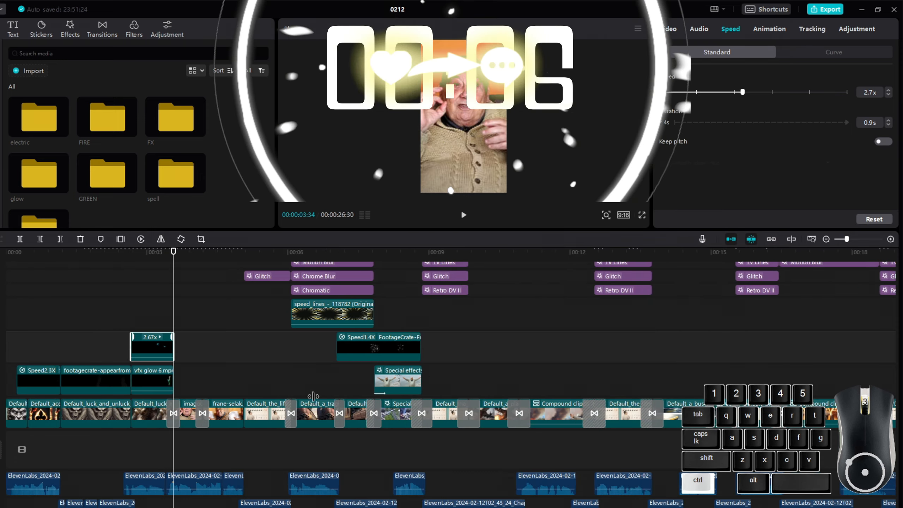
Try to shorten the vfx glow1.mp4 clip by dragging its end toward the playhead.
scroll(296, 377, "up", 5)
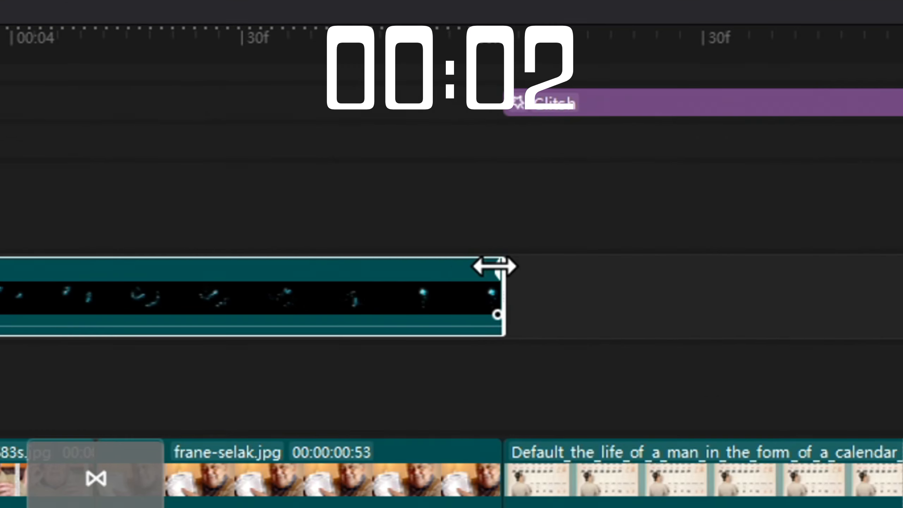
left_click_drag(434, 333, 214, 329)
left_click_drag(417, 261, 419, 262)
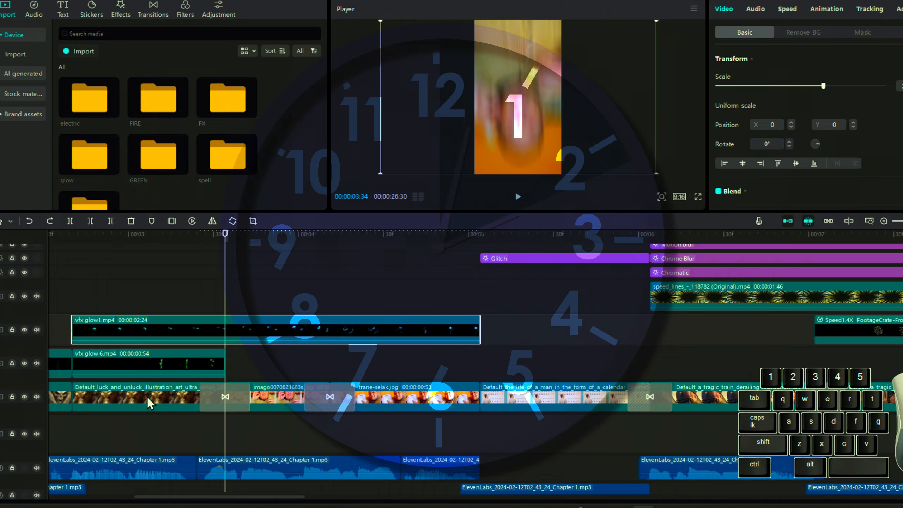
Turn on speed-change mode and drag the vfx glow1.mp4 clip's end to the playhead, speeding it to about 2.7x.
left_click(149, 399)
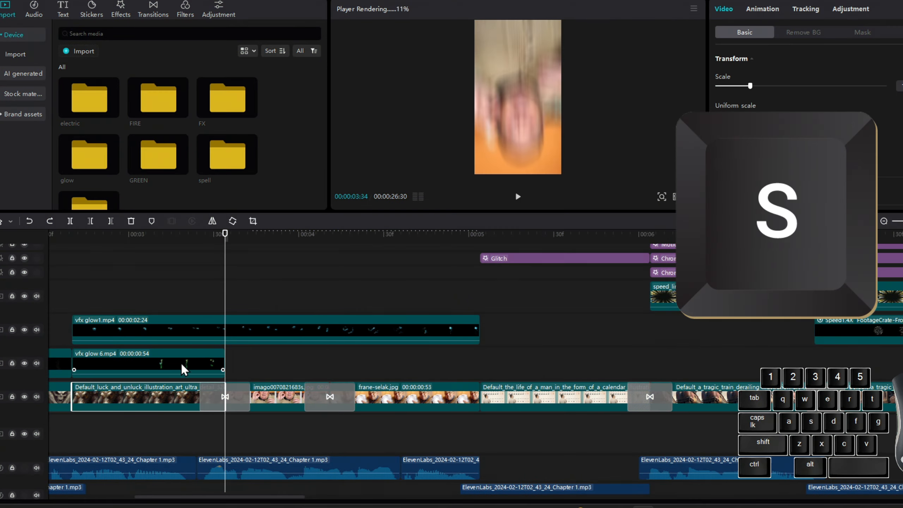
left_click(170, 335)
key("s")
left_click_drag(479, 320, 194, 327)
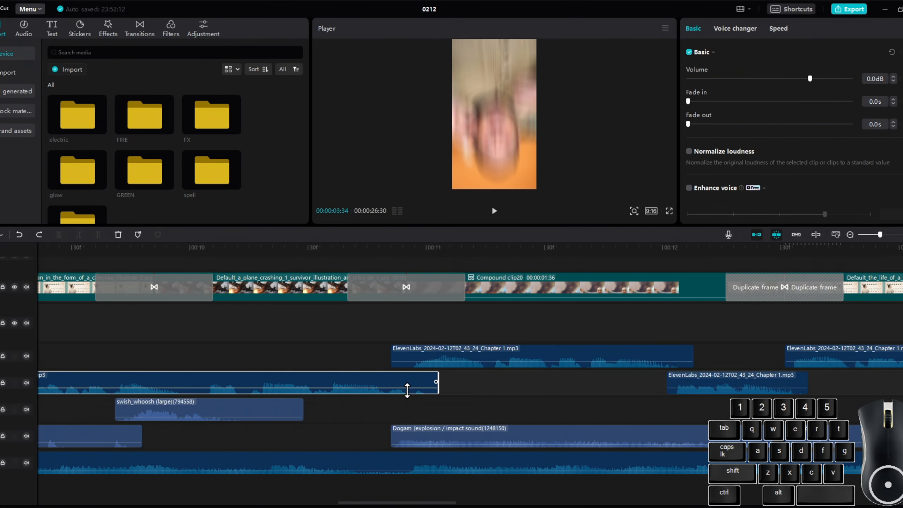
Split the ElevenLabs voice-over clip at the playhead near 00:09 and again at about 00:10.
scroll(363, 389, "up", 3)
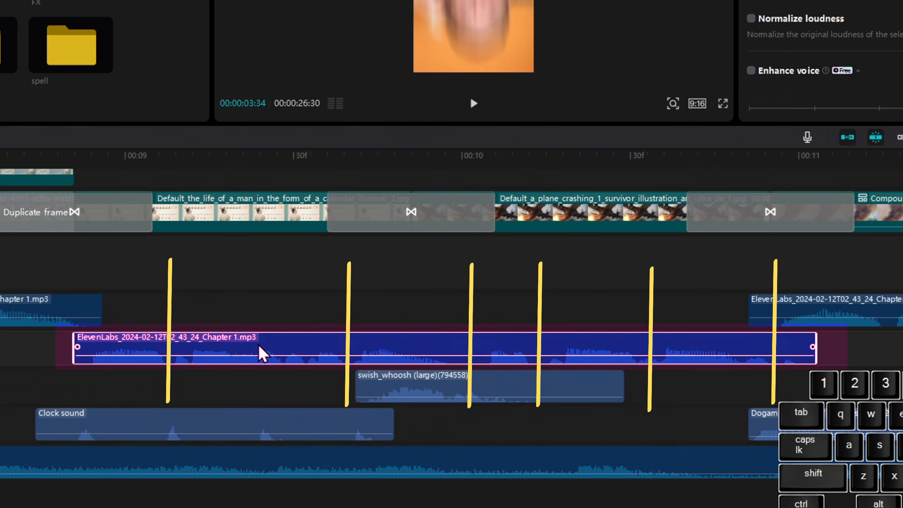
left_click(336, 369)
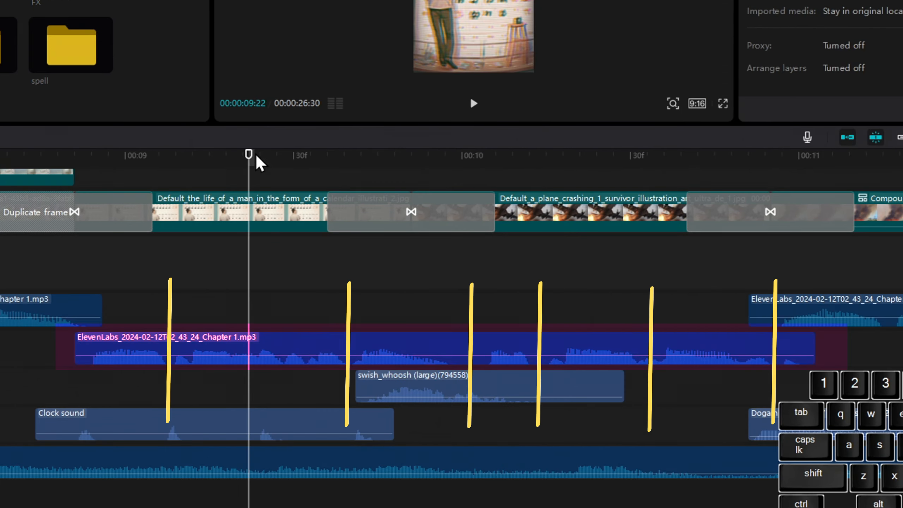
left_click_drag(175, 177, 171, 176)
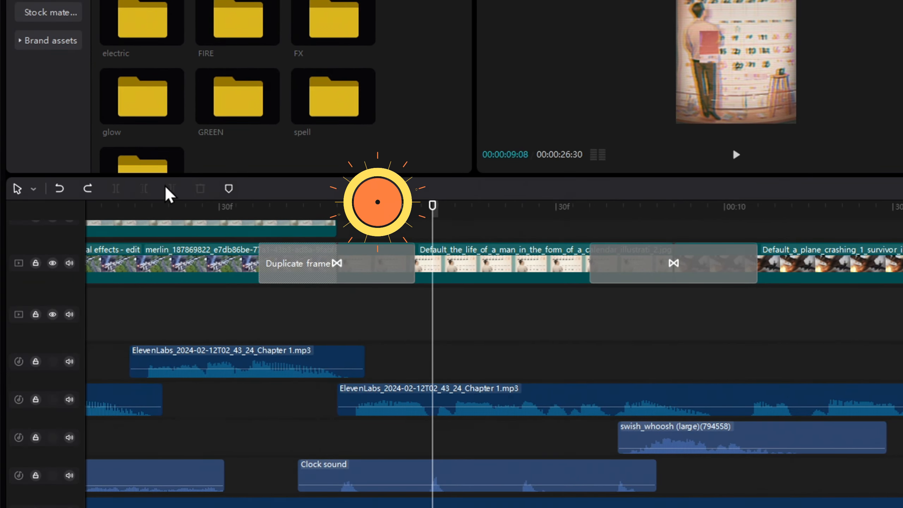
left_click(115, 189)
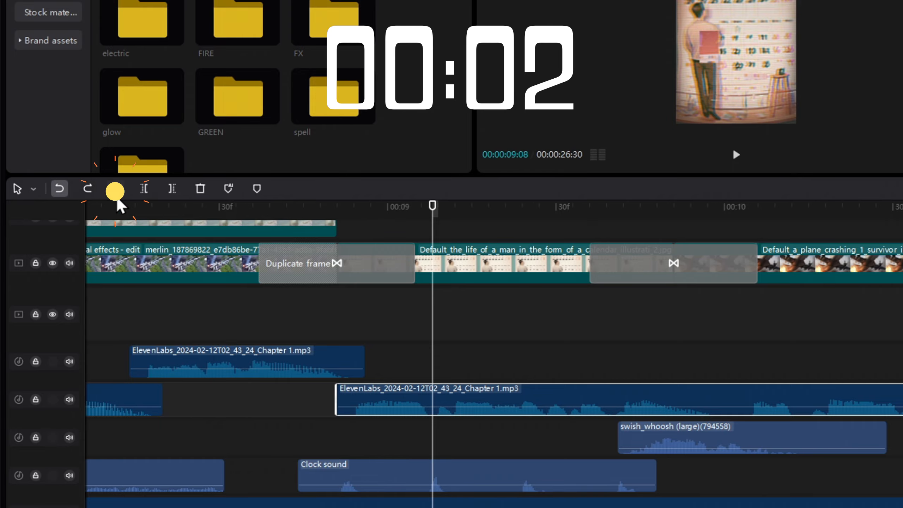
left_click_drag(432, 207, 731, 209)
left_click(115, 188)
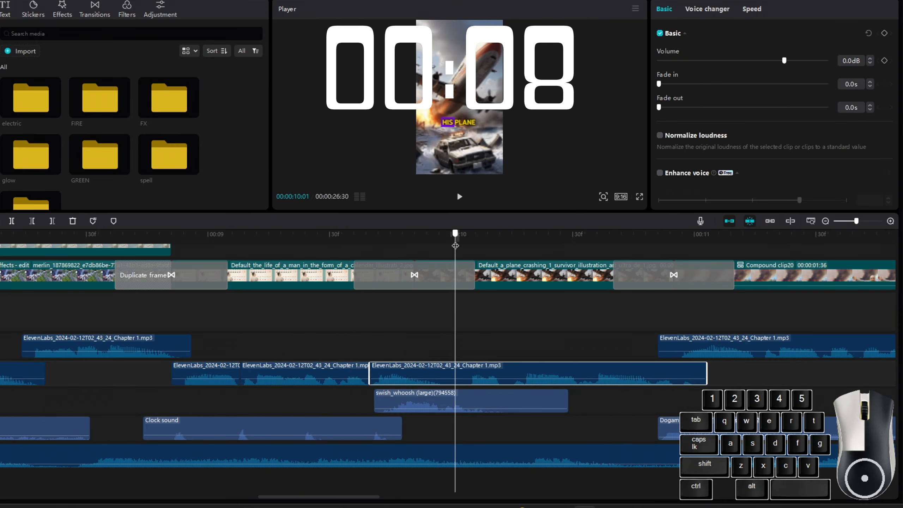
Split the voice-over clip again at the playhead moved to about 00:10:56.
left_click(116, 189)
left_click(11, 221)
left_click_drag(457, 238, 679, 238)
left_click(12, 221)
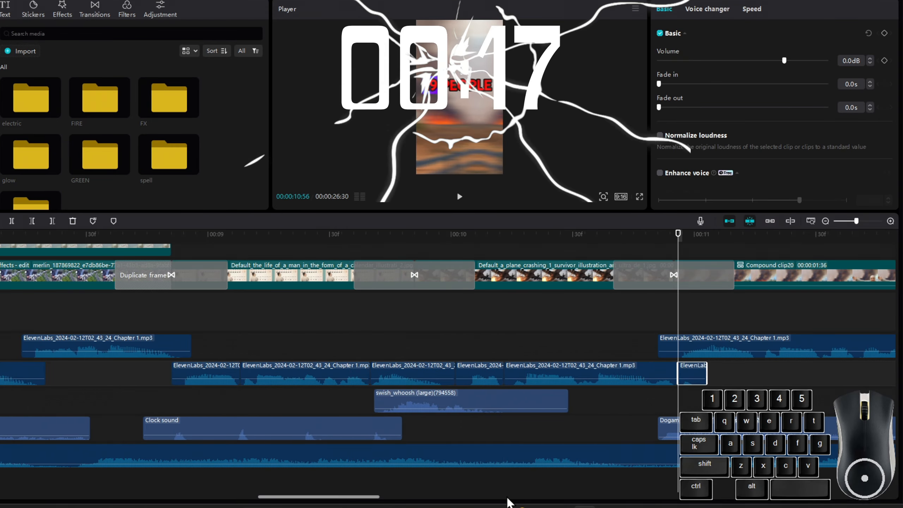
Undo the last three splits of the voice-over clip.
key("ctrl+z")
key("ctrl+z")
key("ctrl+z")
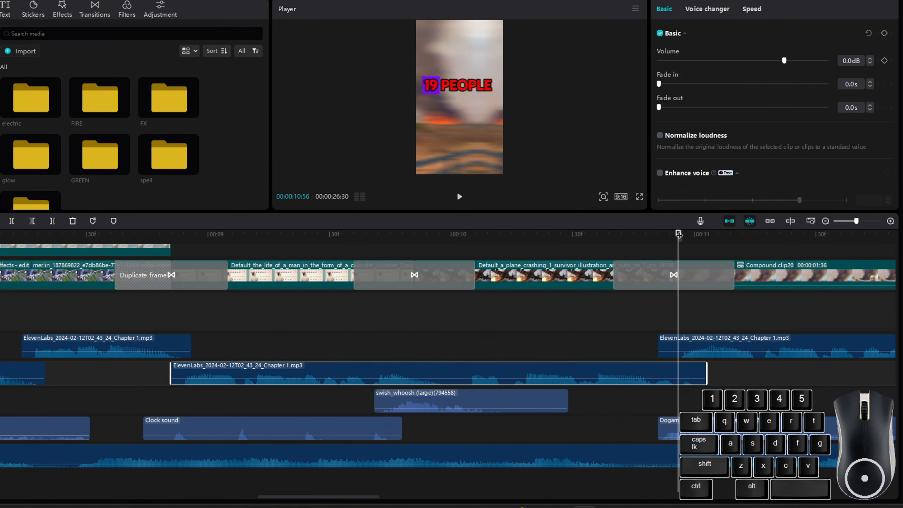
Split the voice-over clip with the split shortcut at playhead positions near 00:09, 00:10 and 00:10:56.
left_click_drag(680, 235, 241, 245)
key("ctrl+b")
left_click_drag(241, 244, 369, 241)
key("ctrl+b")
left_click_drag(370, 240, 679, 245)
key("ctrl+b")
key("ctrl+b")
Undo the three shortcut splits of the voice-over clip.
key("ctrl+z")
key("ctrl+z")
key("ctrl+z")
key("ctrl+z")
key("ctrl+z")
Switch to the Blade tool and cut the voice-over clip at two points near 00:09 and 00:10.
key("b")
left_click(237, 379)
left_click(366, 379)
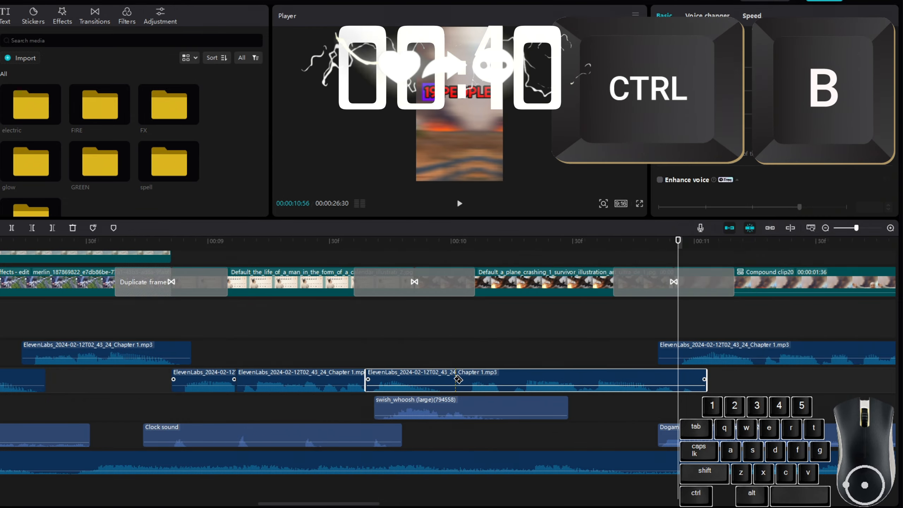
key("b")
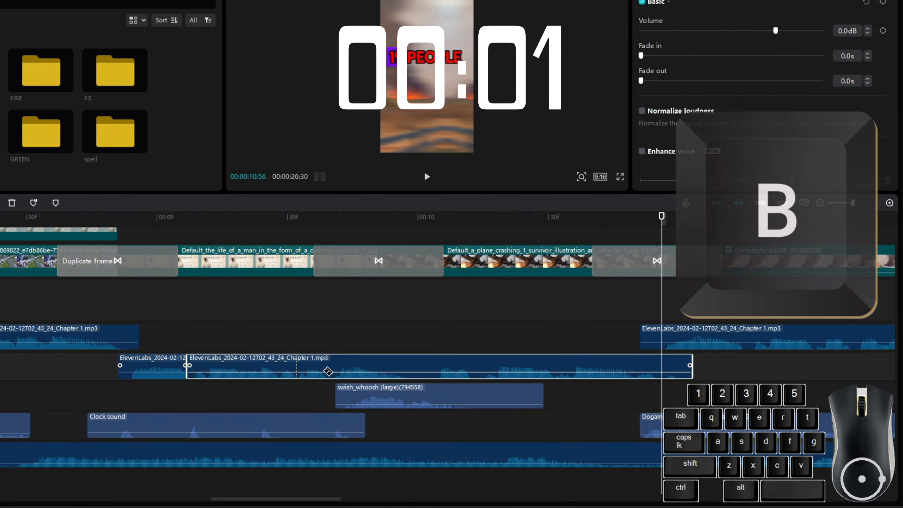
Cut the voice-over clip with the Blade tool at four more points up to the playhead near 00:11.
left_click(326, 369)
left_click(423, 368)
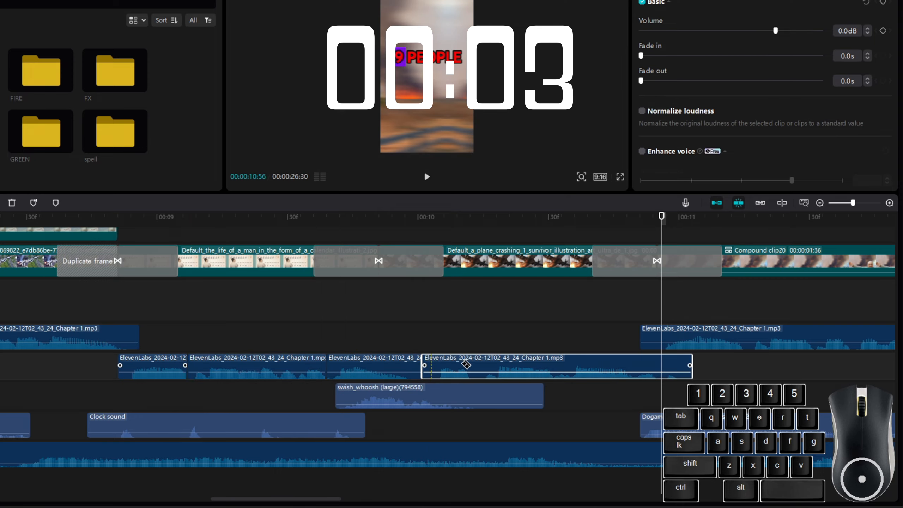
left_click(478, 366)
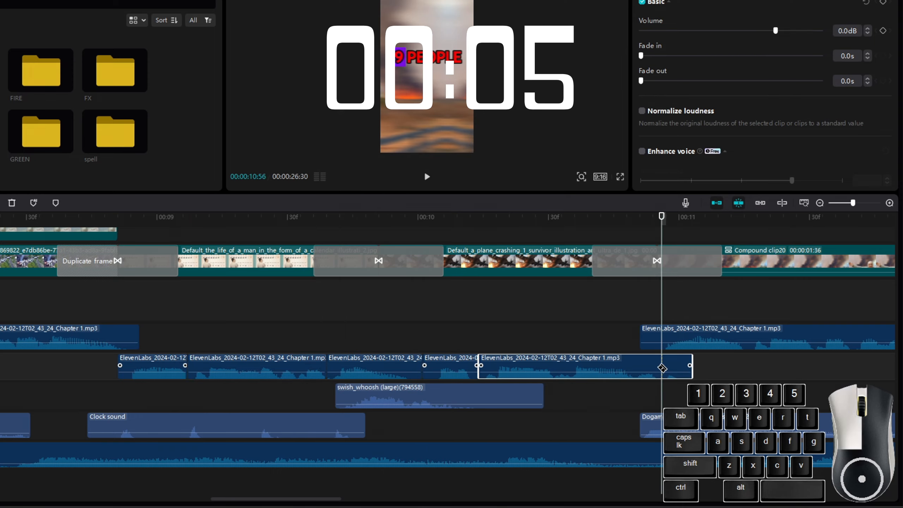
left_click(662, 369)
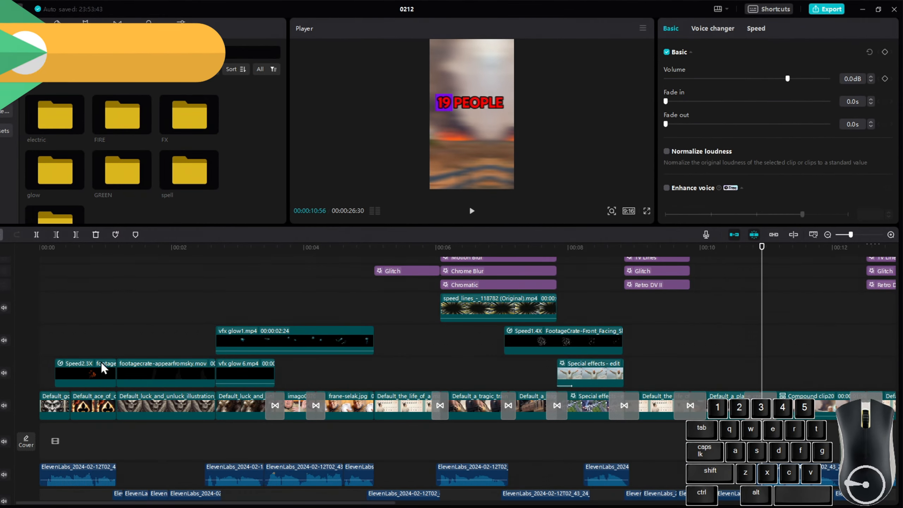
Select the stacked clips at the start of the timeline and combine them into a compound clip.
left_click_drag(55, 337, 105, 409)
left_click_drag(147, 318, 188, 415)
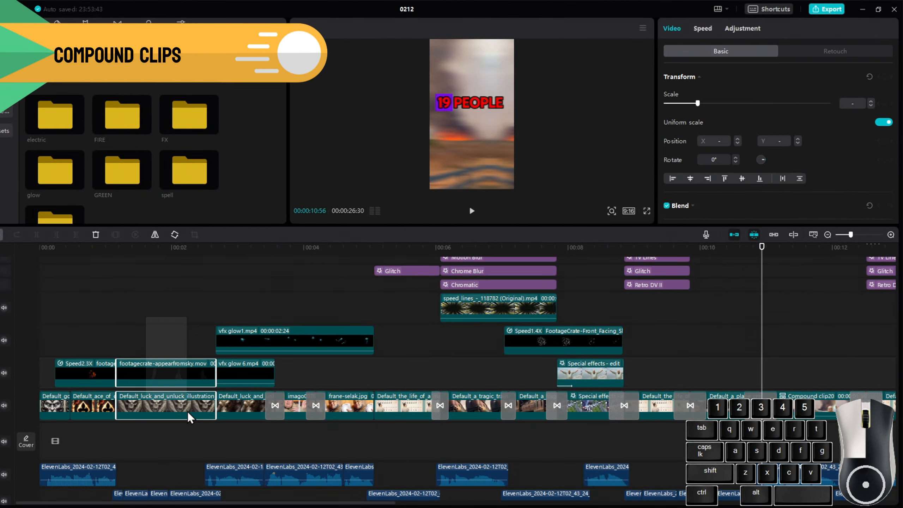
left_click_drag(316, 403, 355, 420)
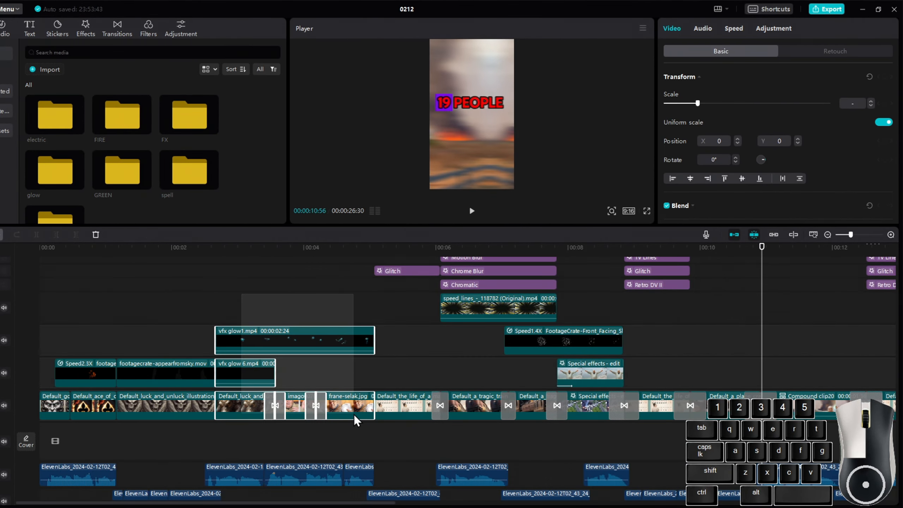
left_click(467, 449)
left_click_drag(525, 438, 599, 308)
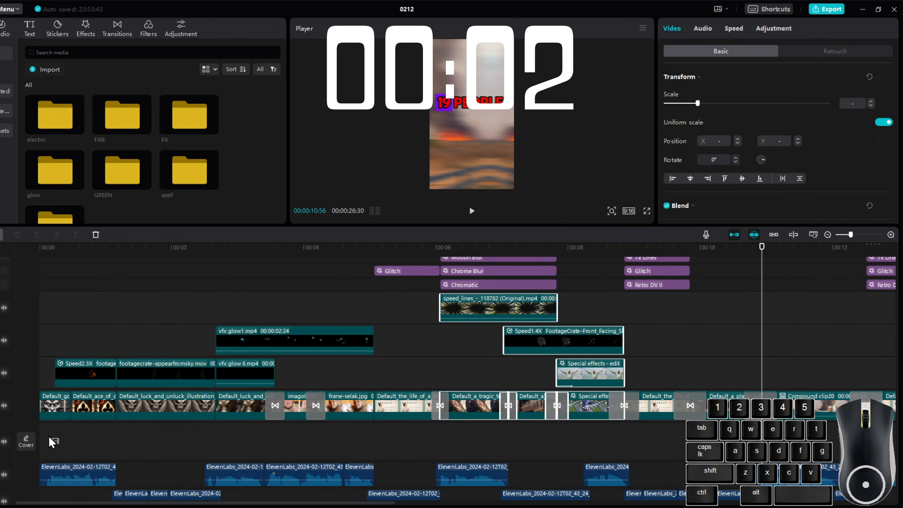
right_click(95, 375)
left_click(123, 357)
Combine the next two groups of stacked clips up to about 00:04 into compound clips.
left_click_drag(135, 438, 181, 372)
right_click(182, 374)
left_click(213, 357)
left_click_drag(245, 437, 350, 338)
right_click(350, 340)
left_click(388, 432)
Select three more groups of stacked clips and combine each into a compound clip with the shortcut.
left_click_drag(426, 439, 516, 318)
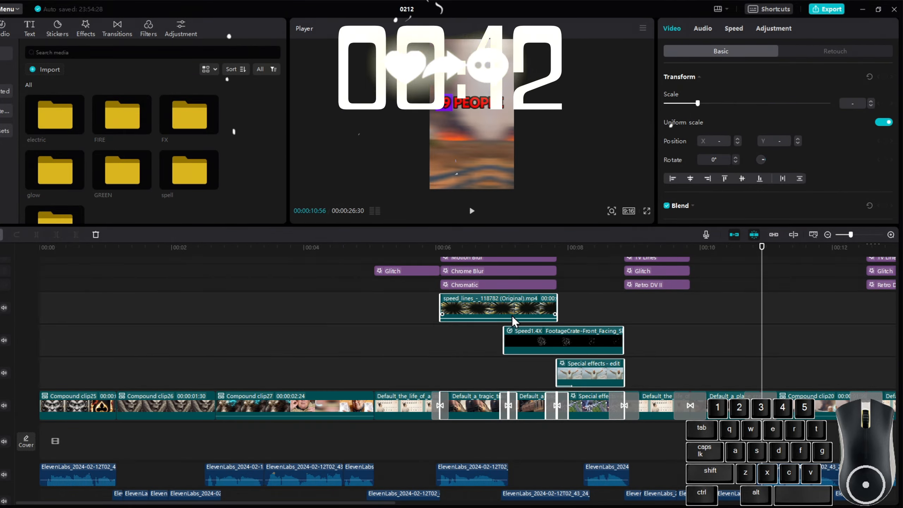
right_click(516, 318)
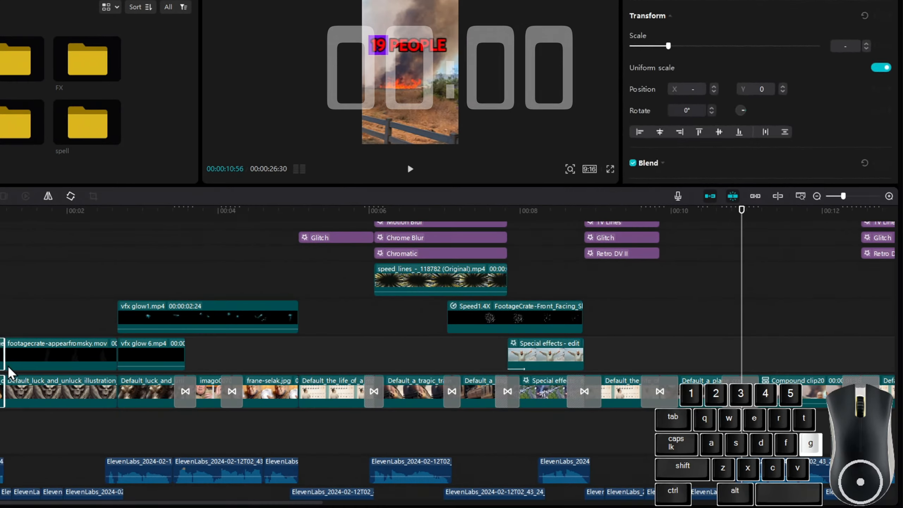
key("g")
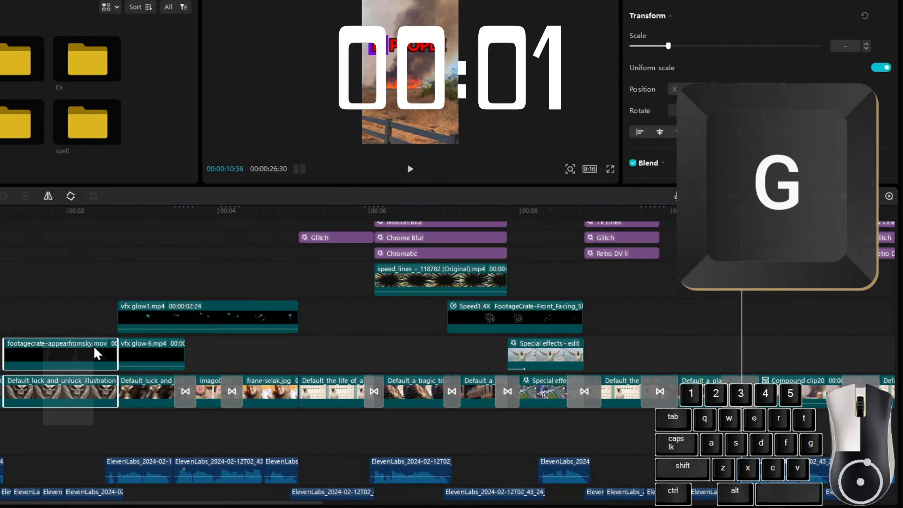
left_click_drag(155, 433, 256, 316)
key("g")
left_click_drag(335, 427, 520, 295)
key("g")
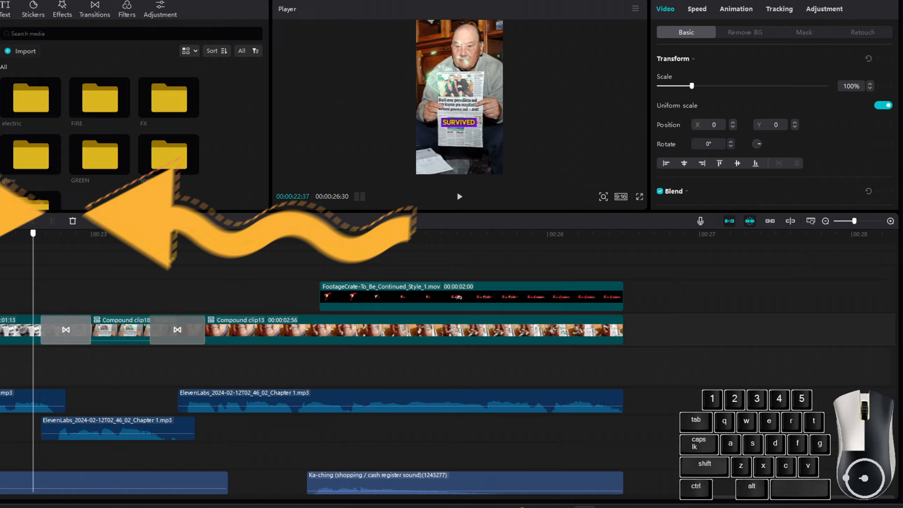
scroll(522, 326, "up", 3)
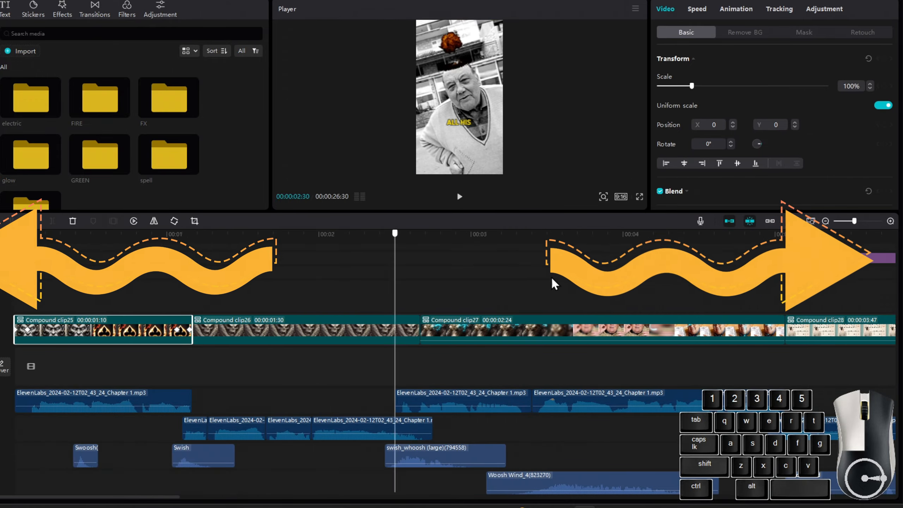
scroll(522, 326, "down", 3)
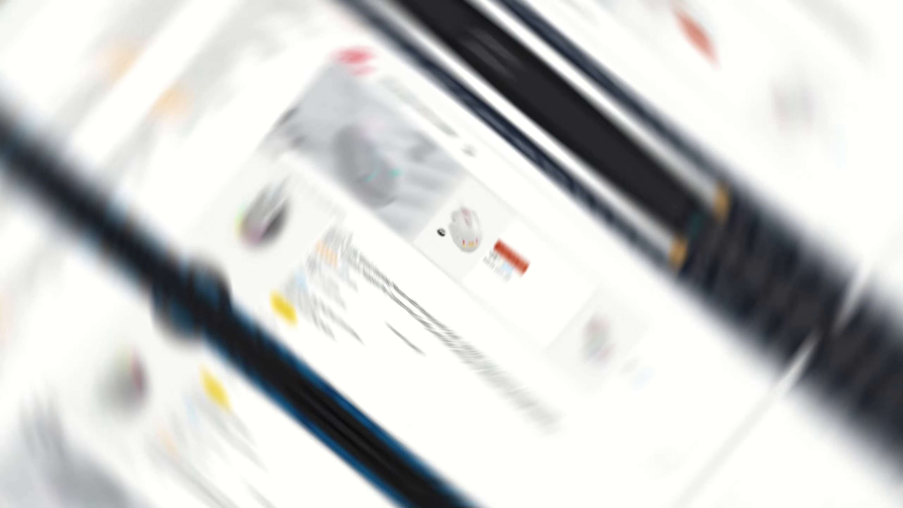
scroll(357, 364, "down", 12)
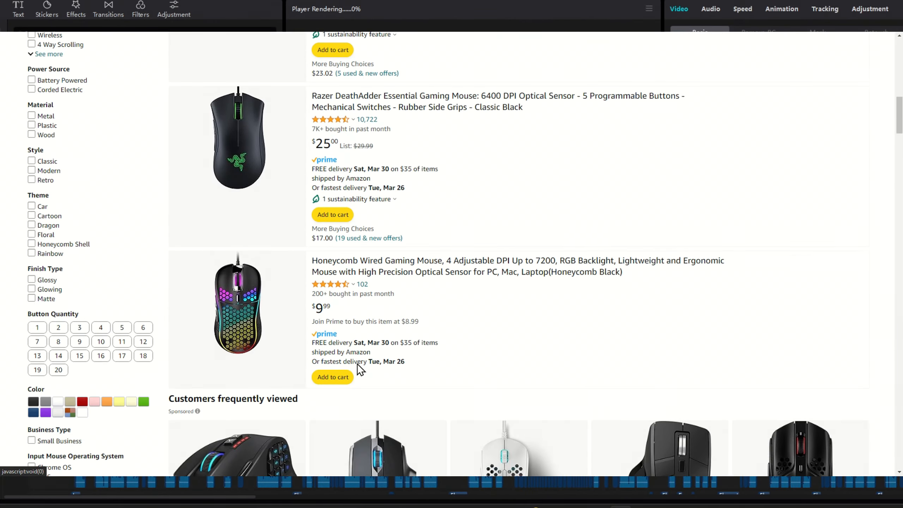
scroll(358, 364, "down", 5)
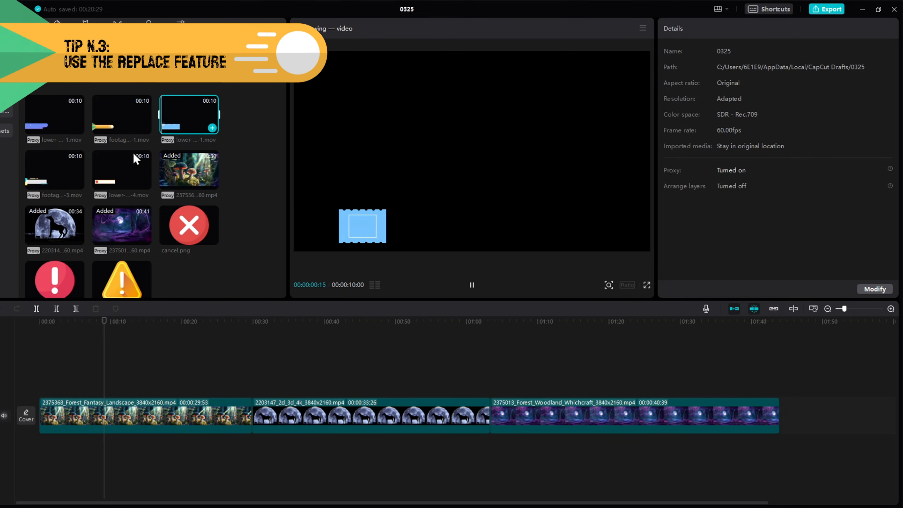
Add the lower-third-stars-1.mov overlay above the first forest clip and move it to about 00:20.
left_click(208, 388)
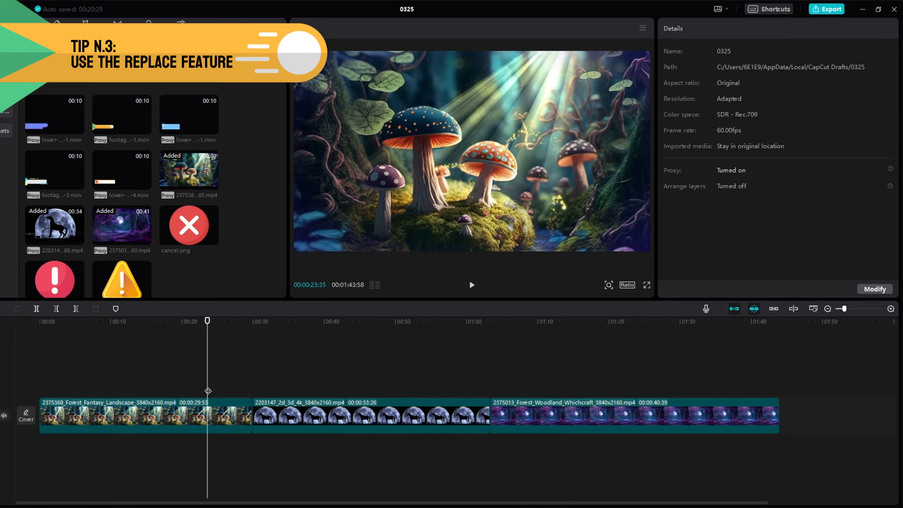
left_click(307, 390)
left_click(538, 381)
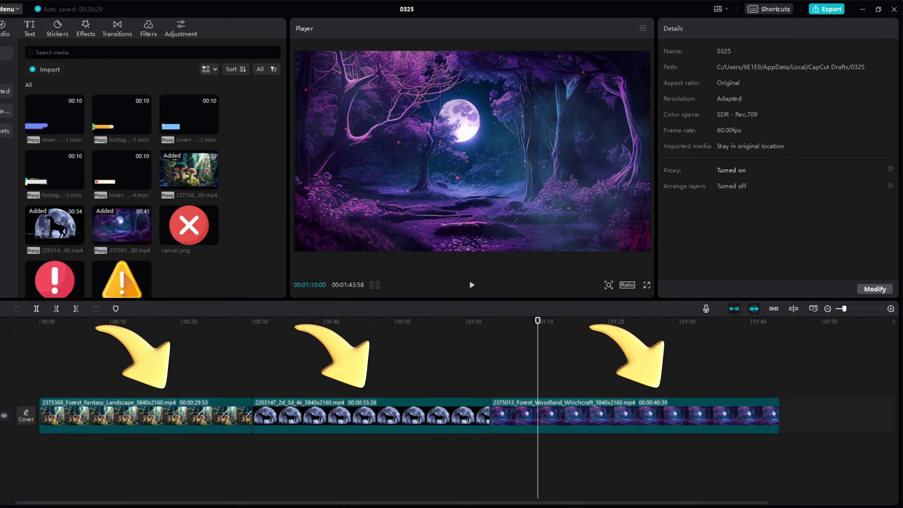
left_click(93, 382)
left_click(54, 139)
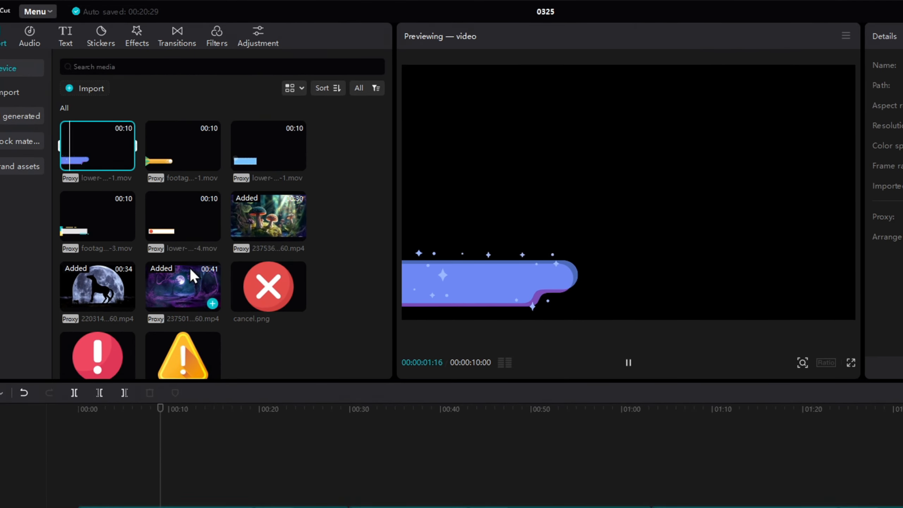
left_click_drag(84, 157, 98, 172)
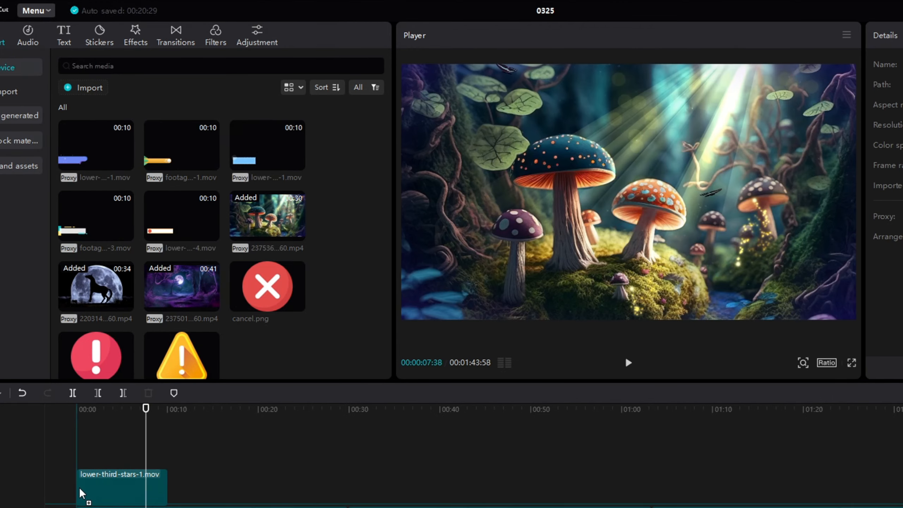
left_click_drag(82, 493, 270, 491)
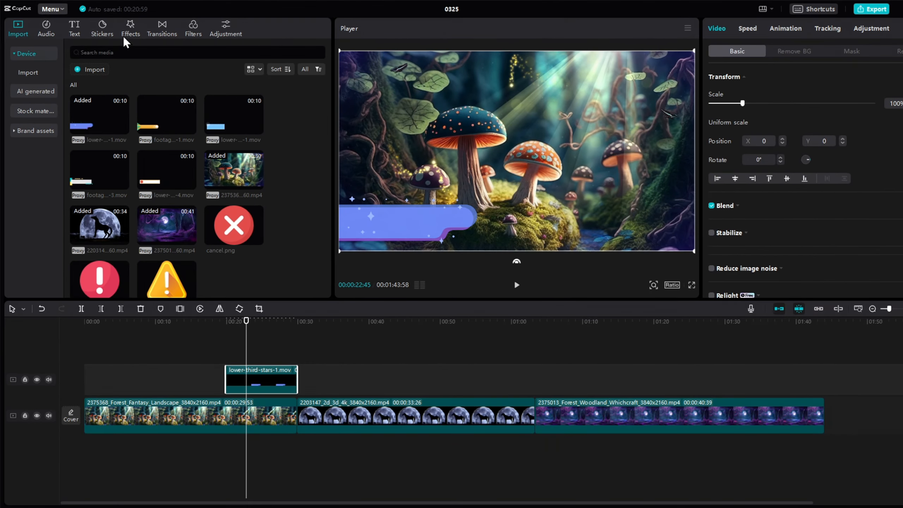
Apply the Halo II light effect over the lower-third overlay.
left_click(128, 30)
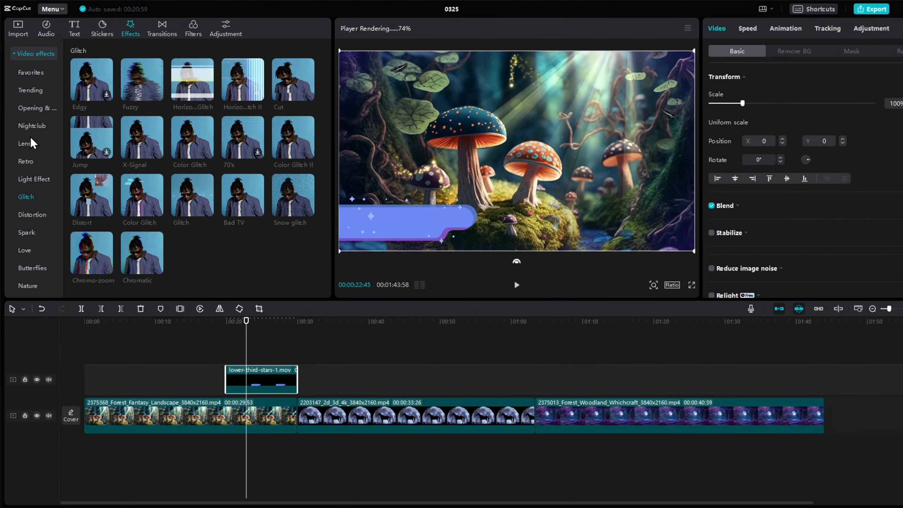
left_click(33, 180)
left_click_drag(293, 253, 257, 380)
left_click_drag(246, 321, 232, 324)
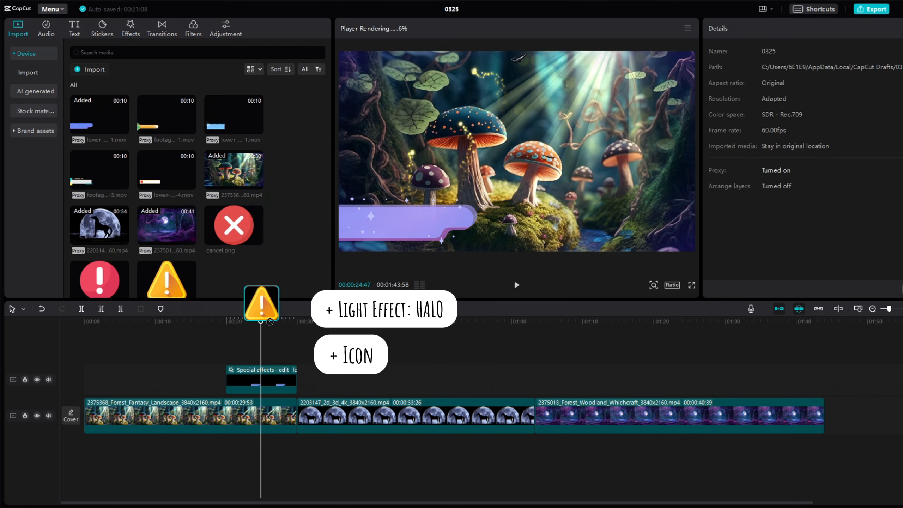
Add the warning icon above the effect and scale it to 10% at the lower-third's left end.
left_click_drag(262, 301, 262, 371)
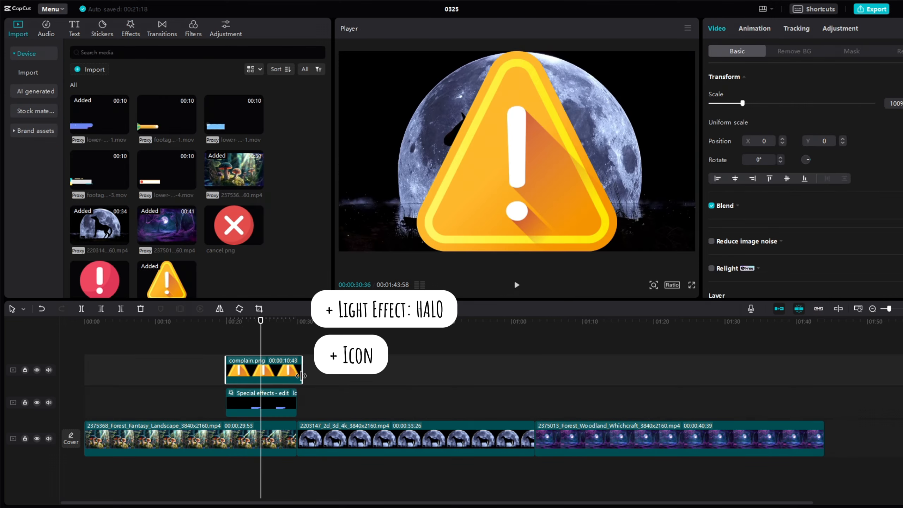
left_click_drag(615, 251, 522, 144)
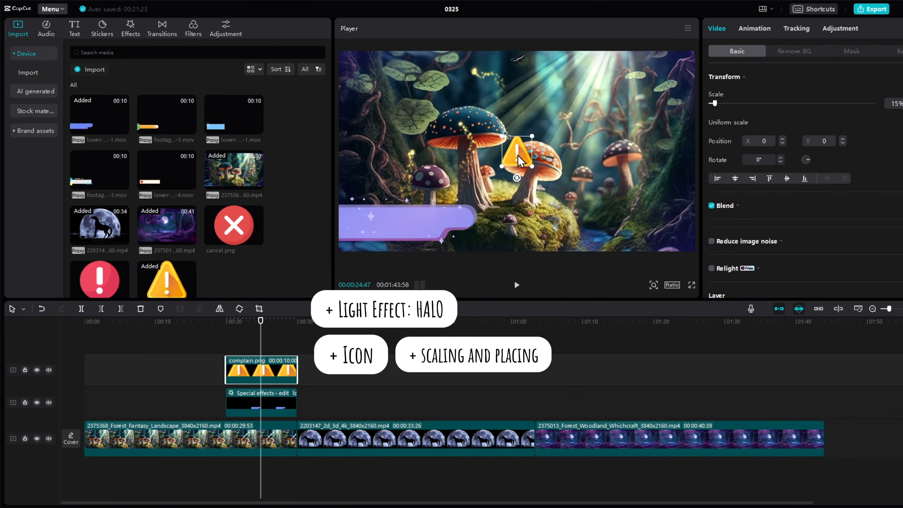
Apply the Color glitch effect over the warning icon and open its animation options.
left_click(131, 29)
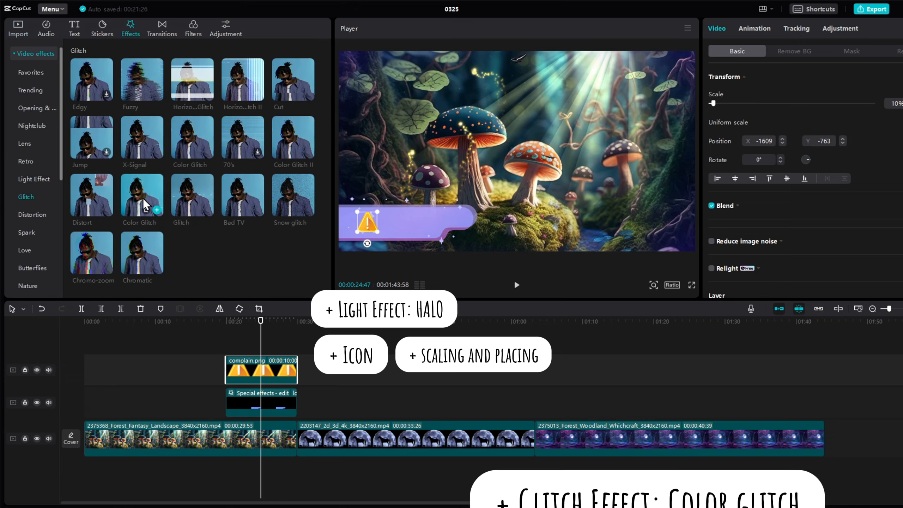
left_click_drag(192, 137, 233, 372)
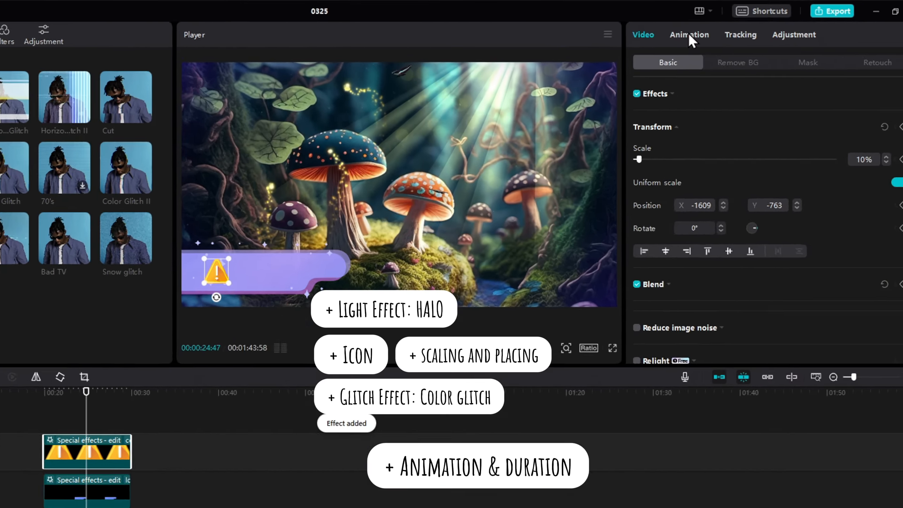
left_click(755, 29)
left_click(638, 192)
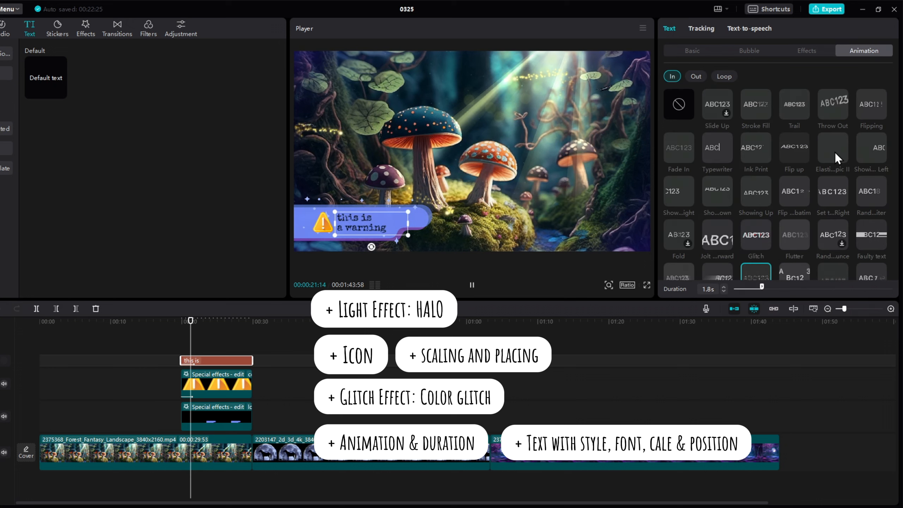
Apply an Elastic in-animation to the 'this is a warning' text and play the preview.
left_click(836, 153)
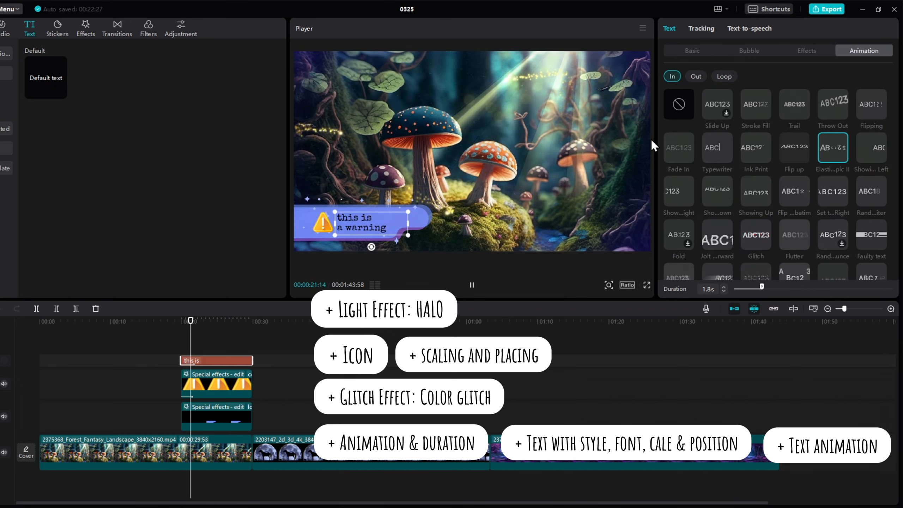
key("space")
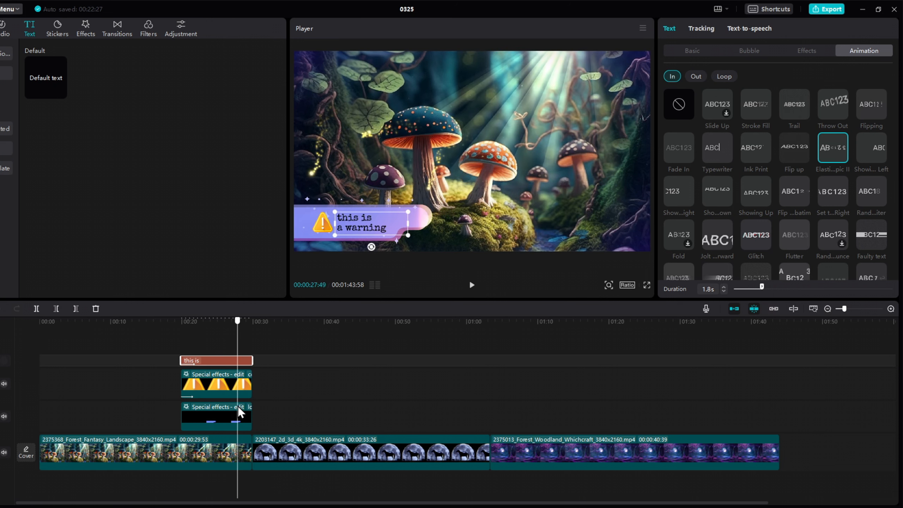
Select all lower-third layers and combine them into a compound clip with the shortcut.
left_click_drag(173, 347, 242, 421)
key("alt+g")
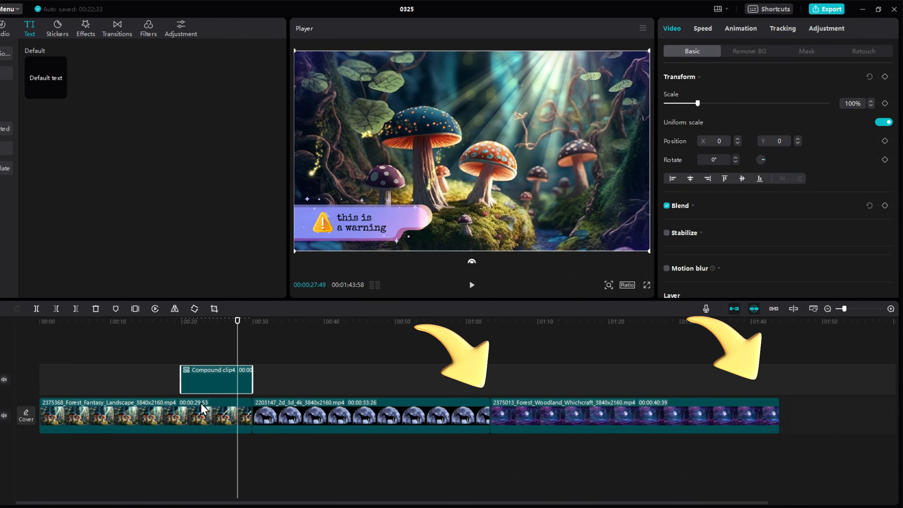
left_click(181, 363)
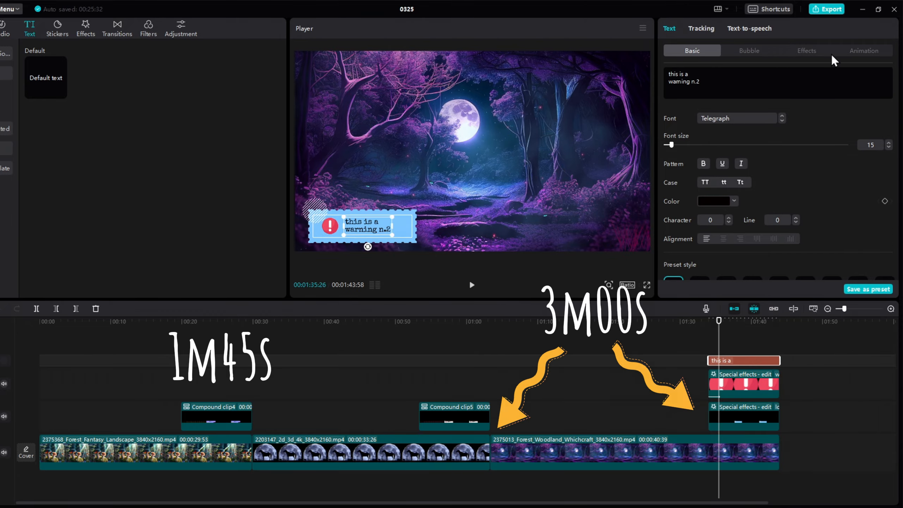
left_click(864, 51)
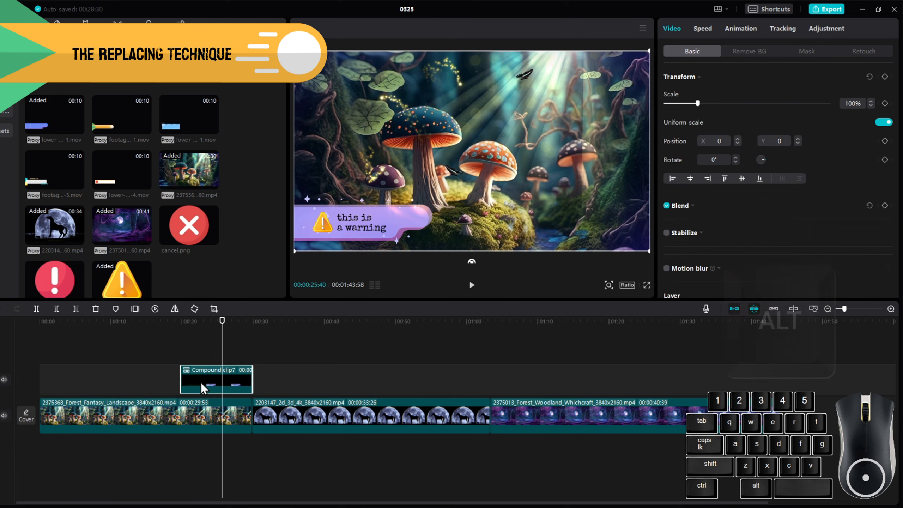
Duplicate the compound lower-third clip to about 00:52 and 01:33 on the timeline.
left_click_drag(204, 388, 294, 381)
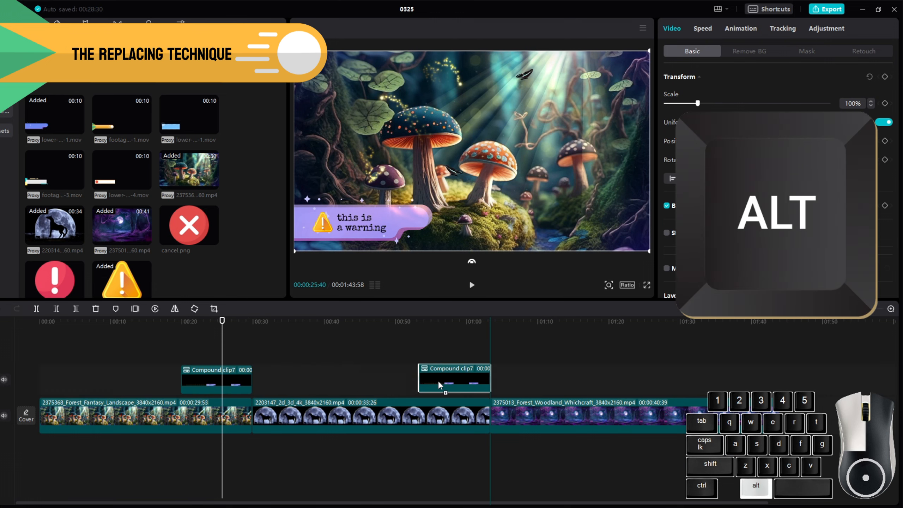
left_click_drag(441, 384, 710, 379)
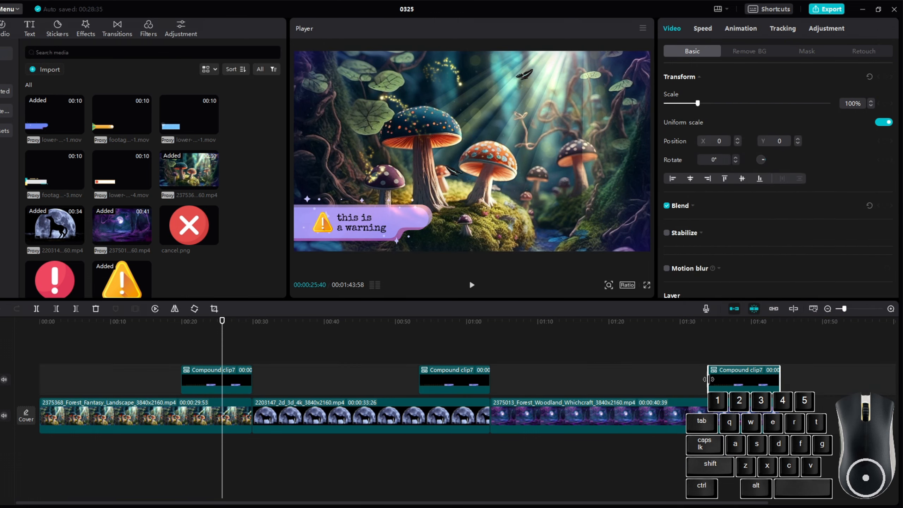
Break the compound lower-third copy at 00:52 back into its separate layers.
right_click(462, 384)
left_click(489, 365)
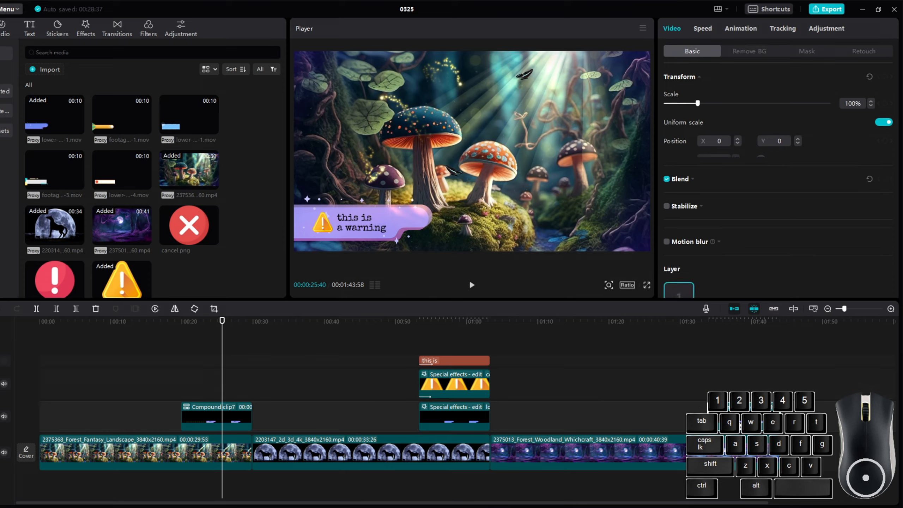
Break the compound lower-third copy at 01:33 back into its separate layers.
right_click(738, 382)
left_click(750, 359)
Replace the background layer of the 00:52 lower-third with another lower-third footage clip, keeping the original video effect.
left_click(439, 417)
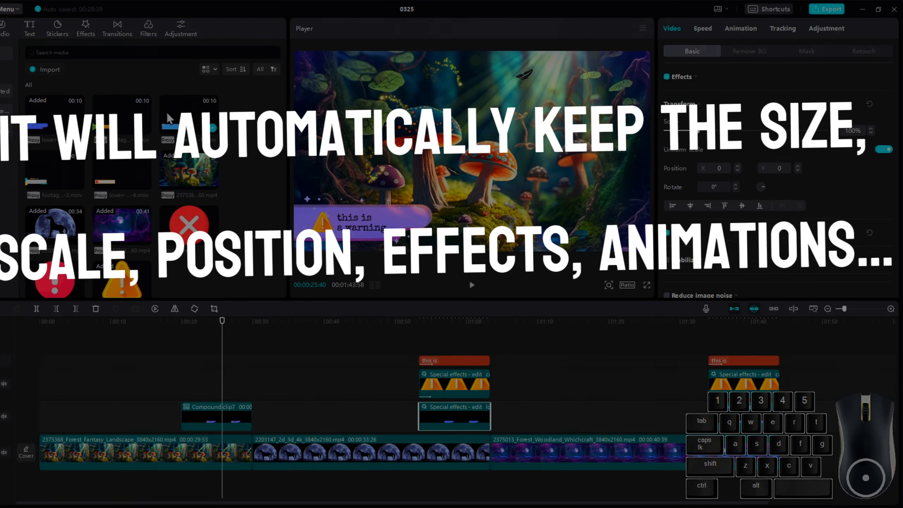
left_click_drag(51, 173, 204, 249)
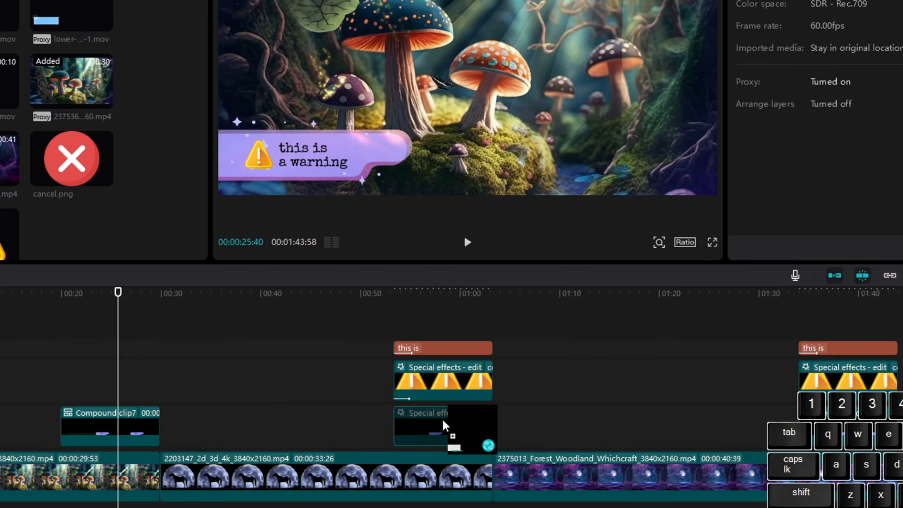
left_click_drag(443, 420, 442, 420)
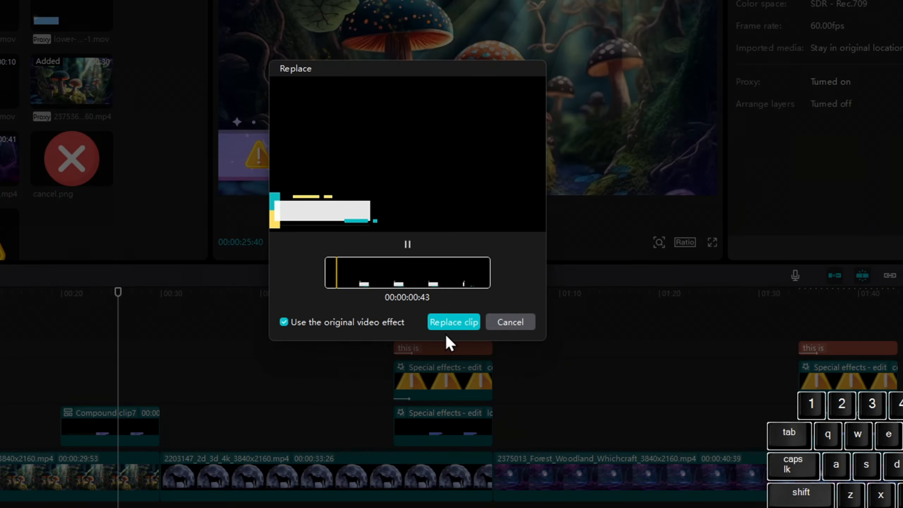
left_click(450, 325)
Replace the warning icon layer of the 00:52 lower-third with the cancel.png image.
left_click_drag(72, 158, 443, 381)
left_click(453, 363)
Edit the 00:52 lower-third text so it reads 'this is an error'.
left_click(443, 348)
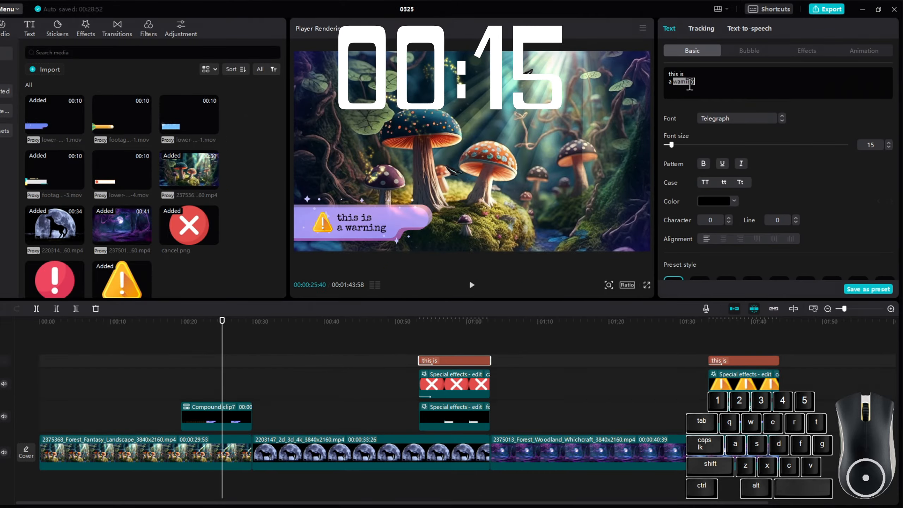
left_click_drag(496, 339, 445, 420)
type(".2")
Swap media in the 01:33 lower-third copy and recombine each customized copy into a compound clip.
left_click(722, 335)
left_click(728, 383)
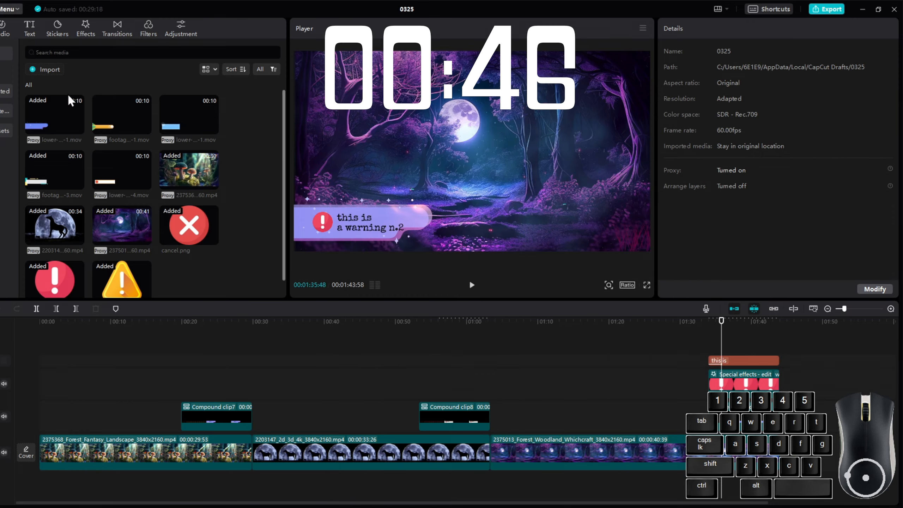
left_click_drag(70, 101, 745, 384)
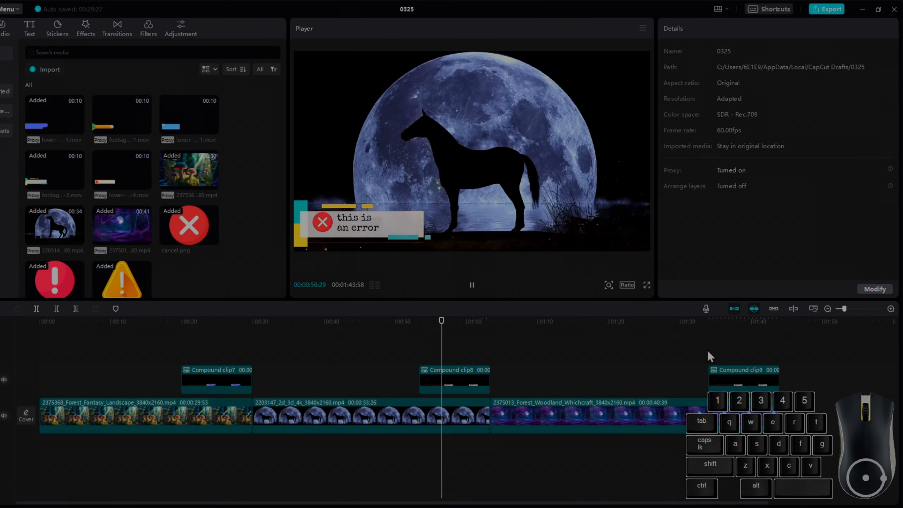
left_click(713, 351)
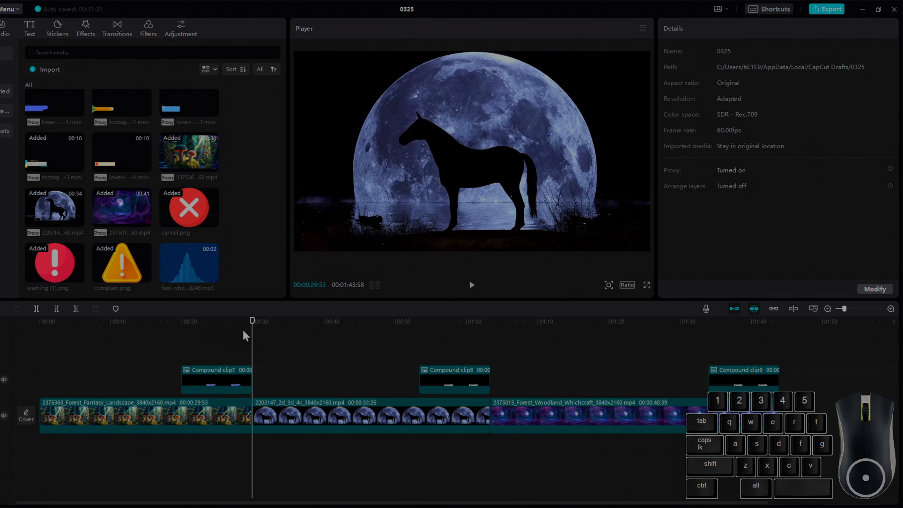
Add the fast-whoosh sound effect at the start of the first lower-third around 00:20.
left_click_drag(253, 327, 194, 328)
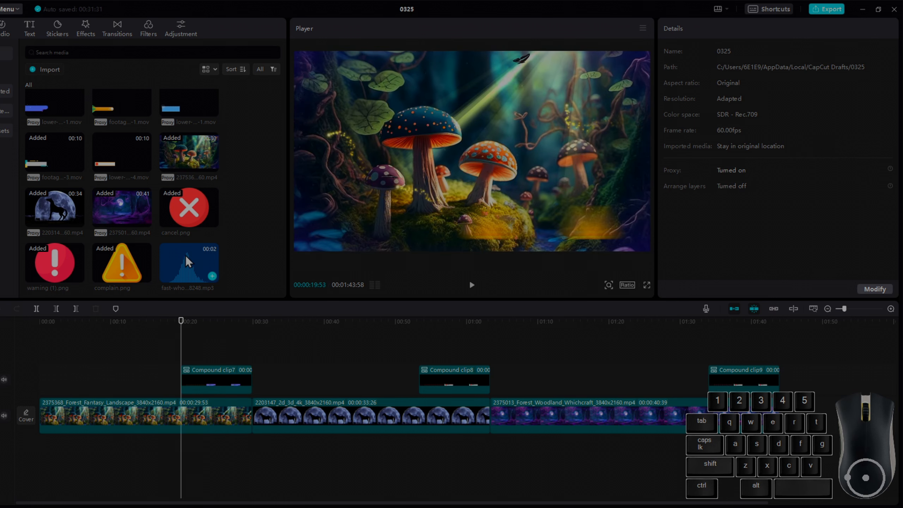
left_click_drag(164, 471, 170, 461)
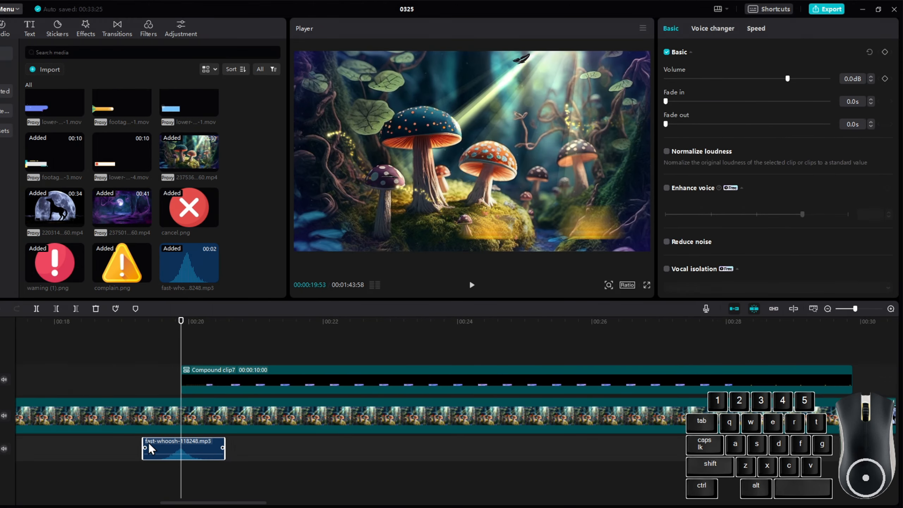
Copy the whoosh sound and paste it at the start of the 00:52 and 01:33 lower-thirds.
key("ctrl+c")
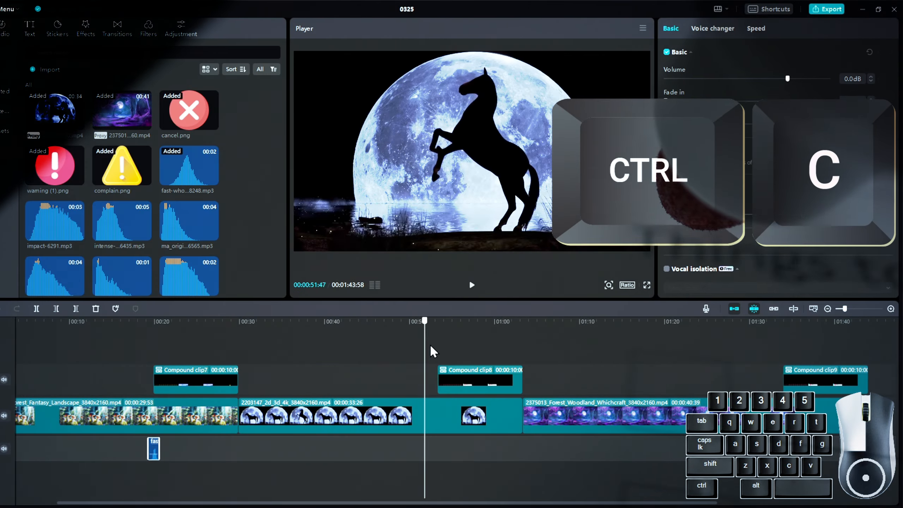
key("ctrl+v")
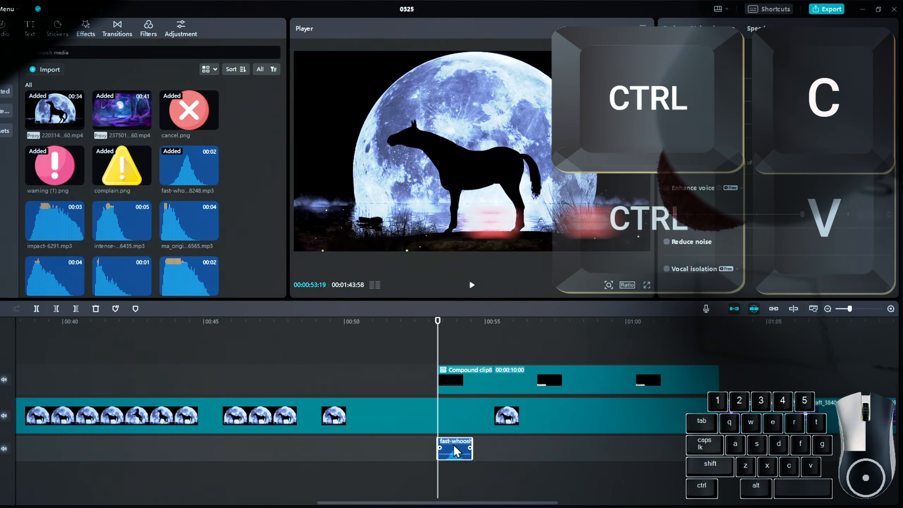
scroll(460, 452, "up", 1)
scroll(459, 452, "down", 8)
left_click_drag(441, 325, 784, 324)
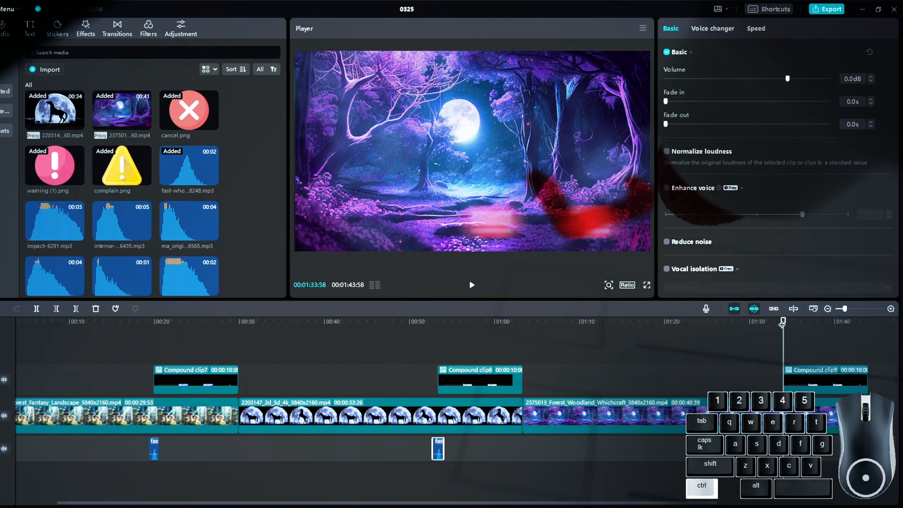
scroll(783, 325, "up", 5)
key("ctrl+v")
scroll(45, 399, "down", 5)
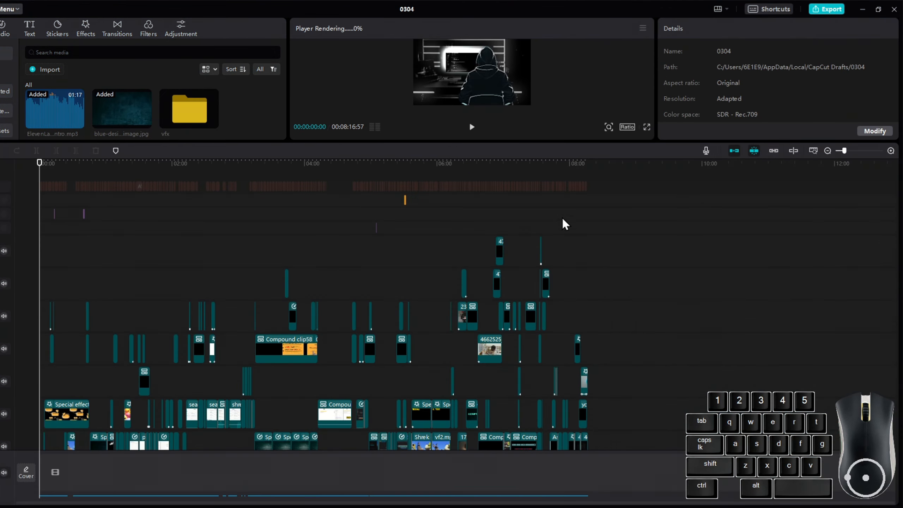
Browse through a large project's timeline to examine how its many audio layers are organized.
scroll(360, 315, "down", 8)
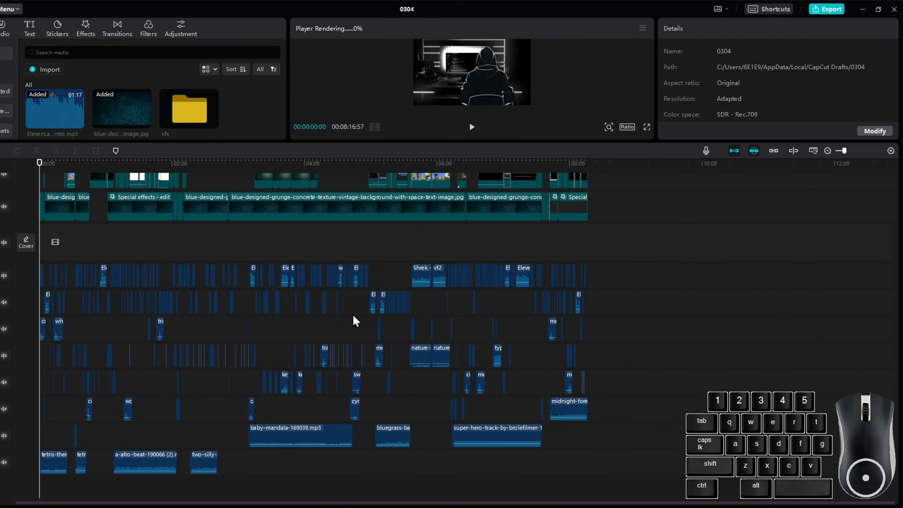
scroll(167, 395, "up", 4)
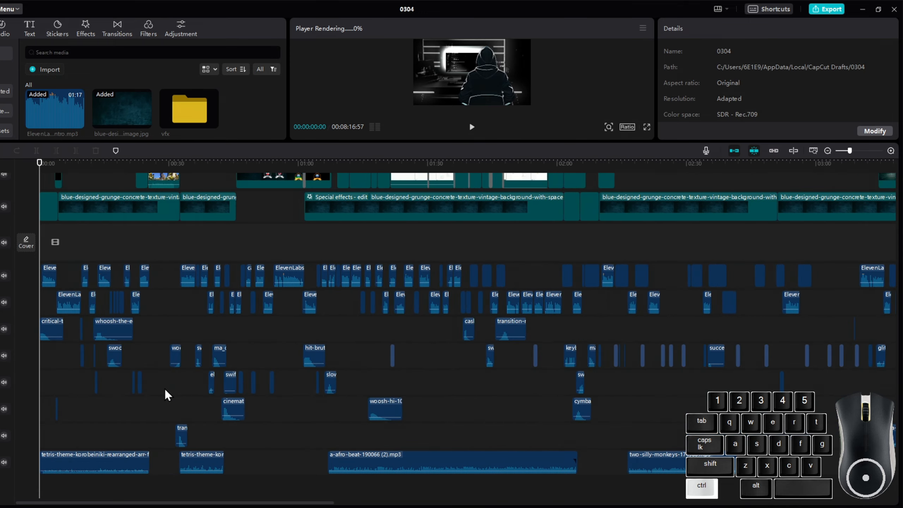
scroll(167, 394, "up", 2)
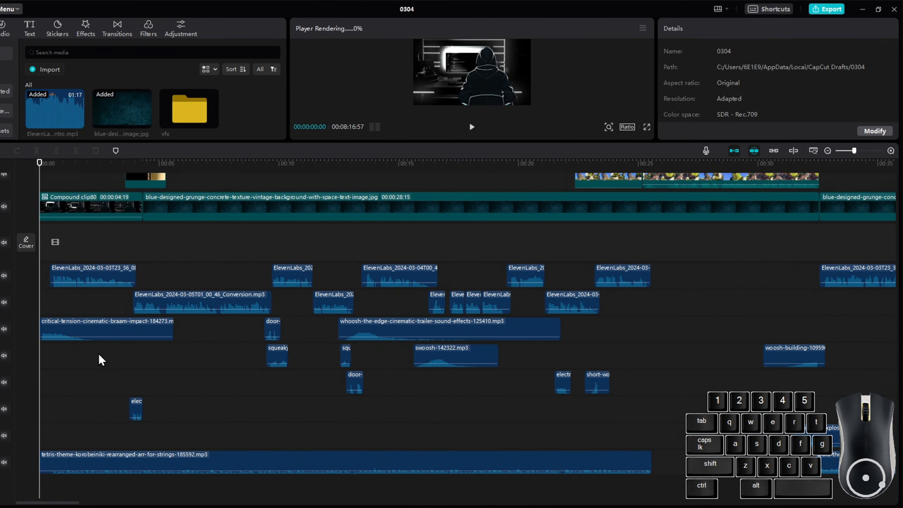
scroll(233, 370, "right", 10)
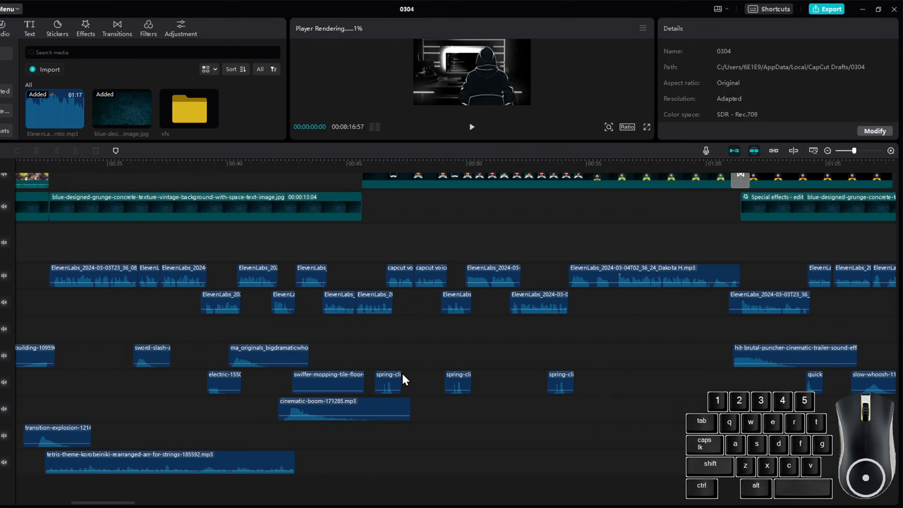
scroll(528, 356, "right", 9)
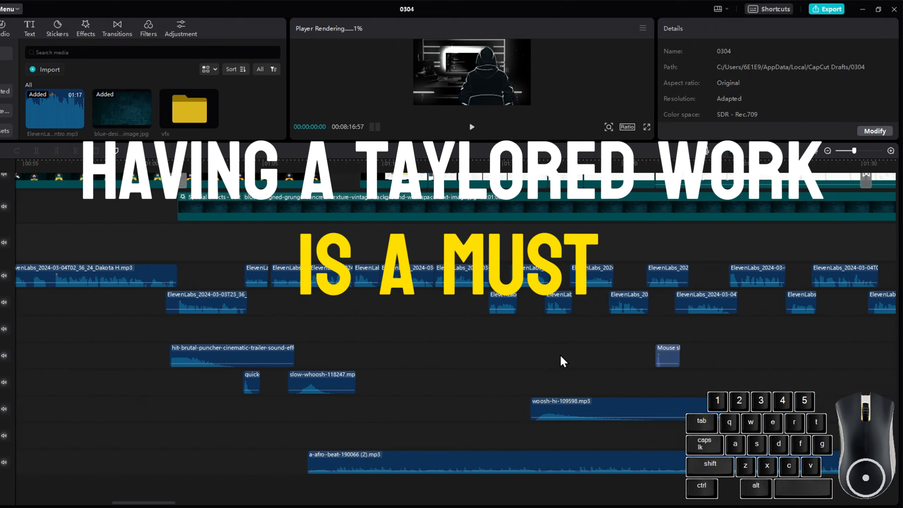
scroll(511, 396, "right", 15)
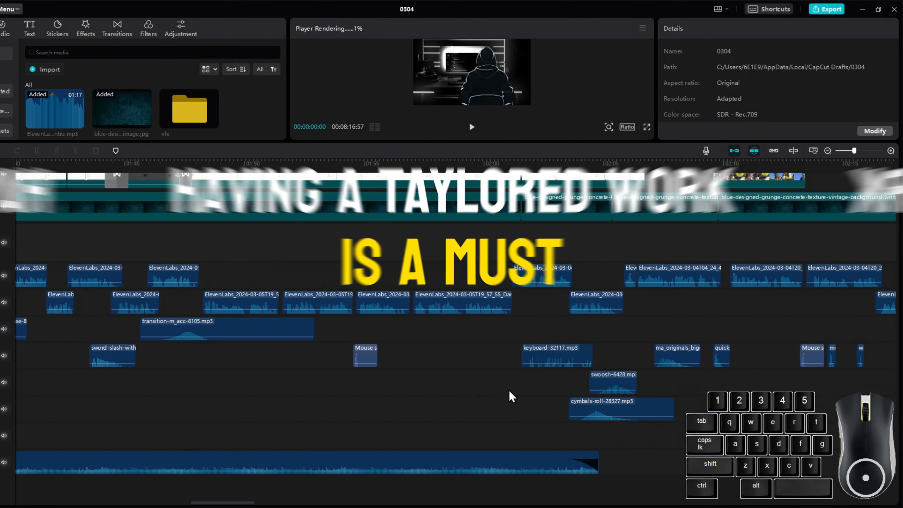
scroll(511, 396, "right", 8)
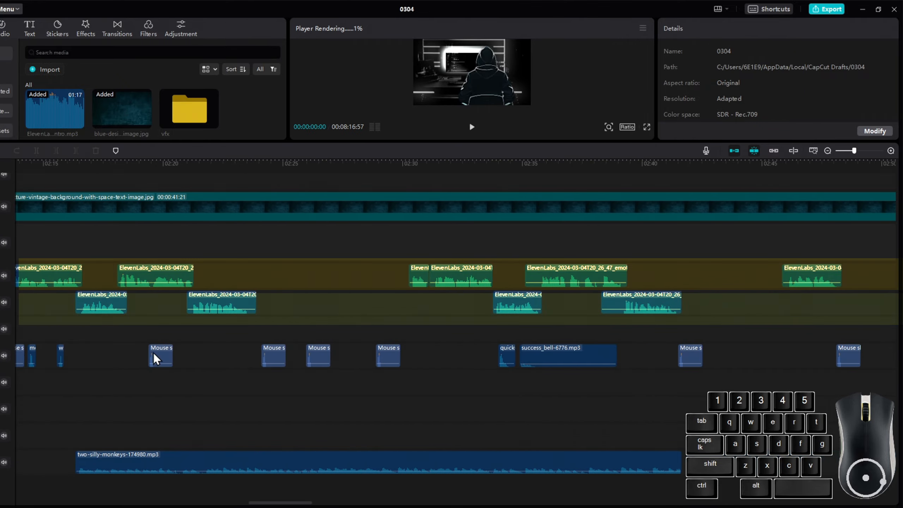
scroll(305, 370, "right", 10)
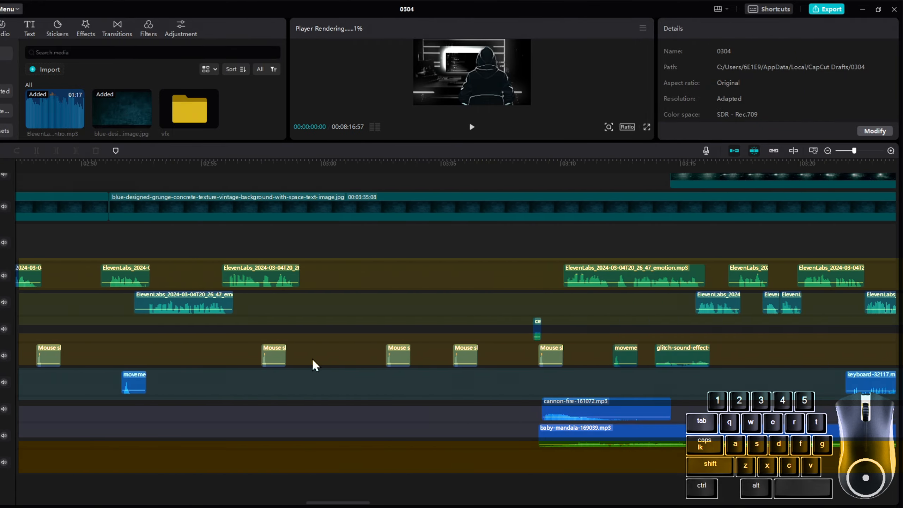
Select a voice clip and turn on Enhance voice for it.
left_click(312, 353)
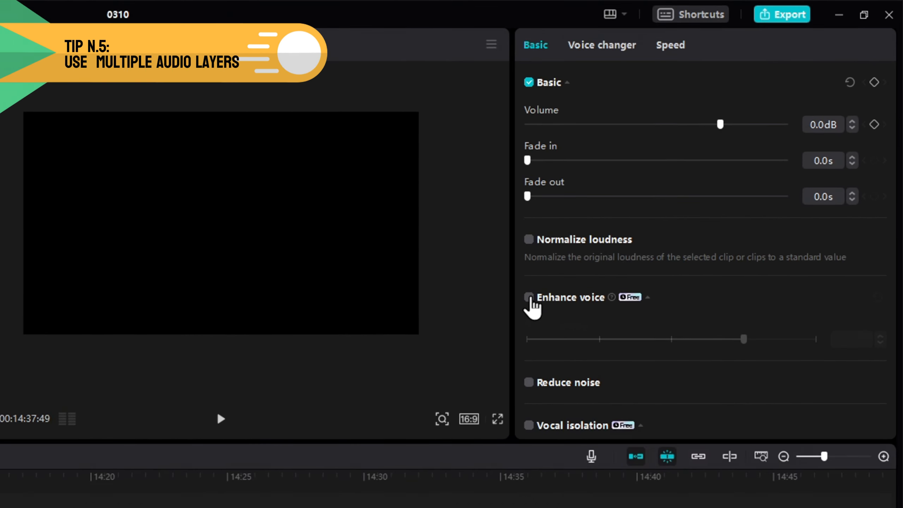
left_click(529, 298)
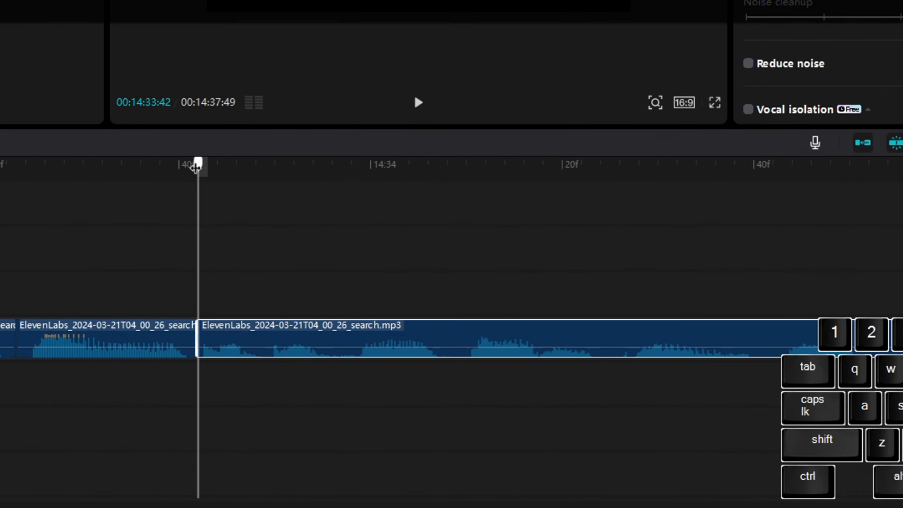
Split the ElevenLabs voice clip at two playhead positions around 14:34.
left_click_drag(341, 301, 381, 303)
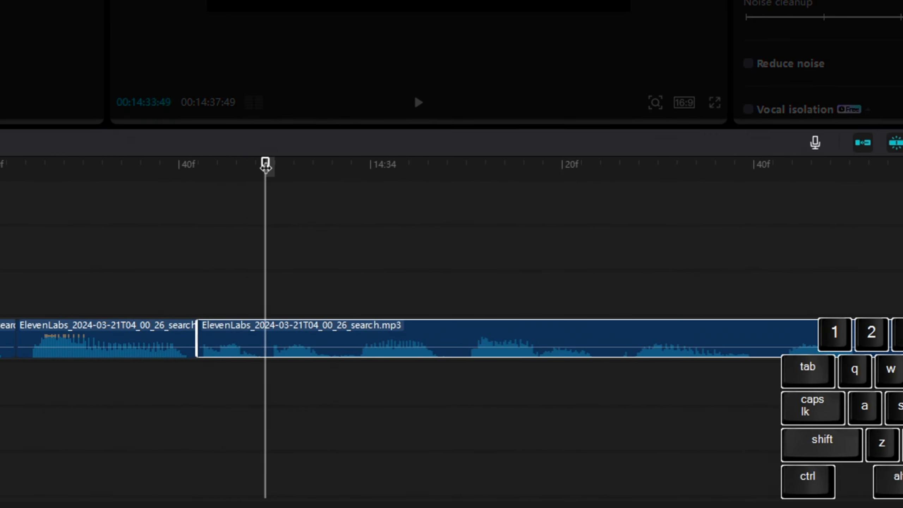
left_click_drag(266, 168, 591, 174)
key("ctrl+b")
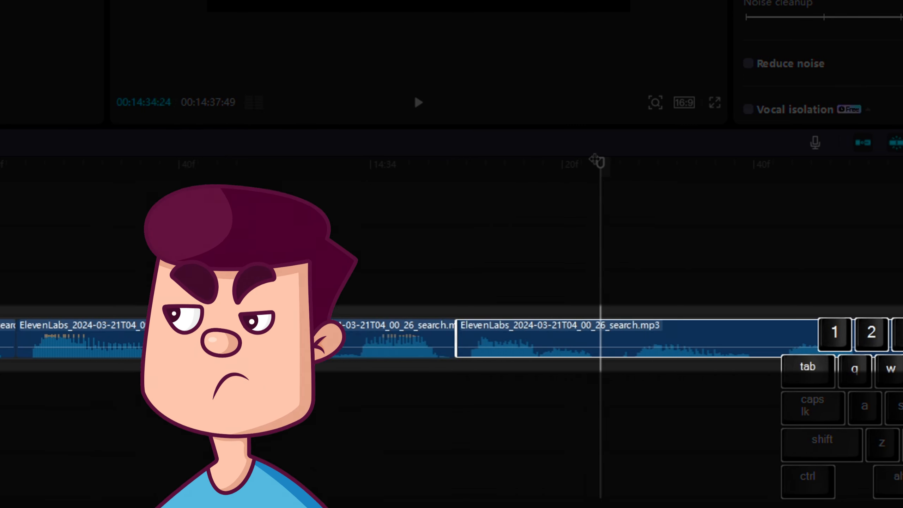
key("ctrl+b")
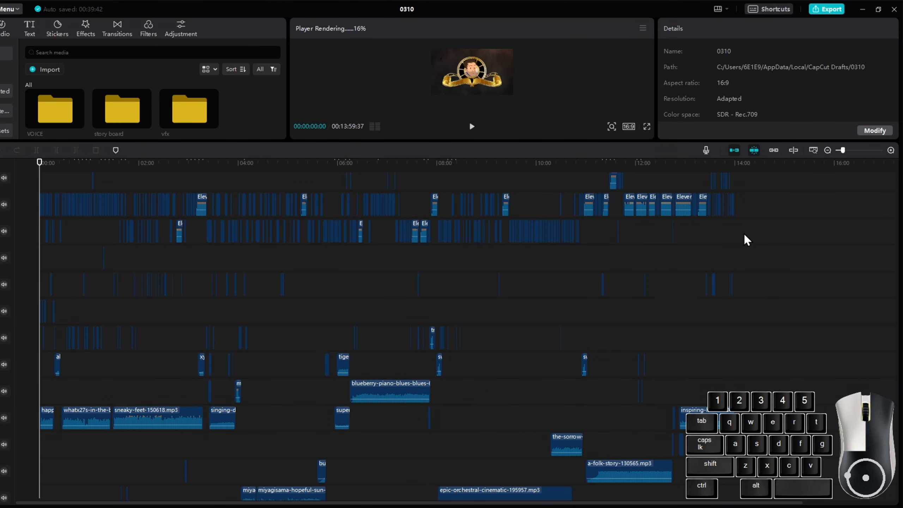
Select a sound-effect clip in the large project's timeline and copy it.
scroll(455, 321, "up", 1)
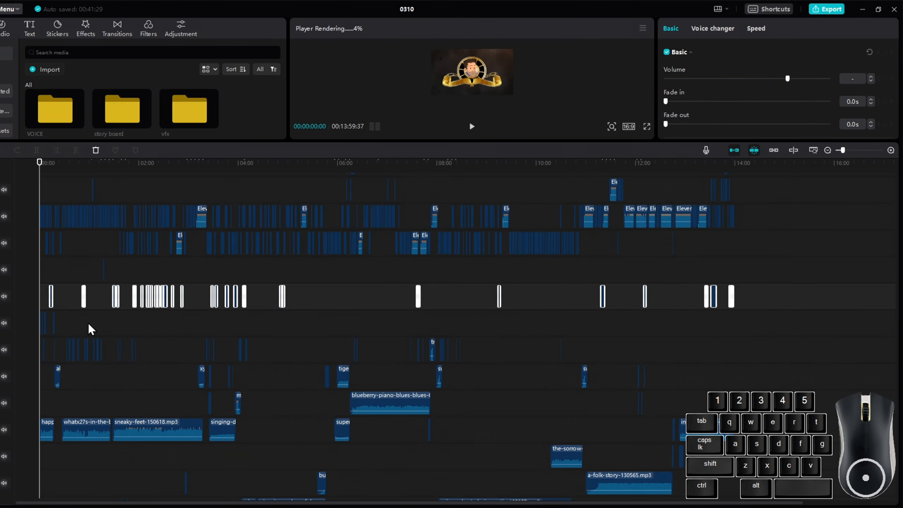
left_click(88, 323)
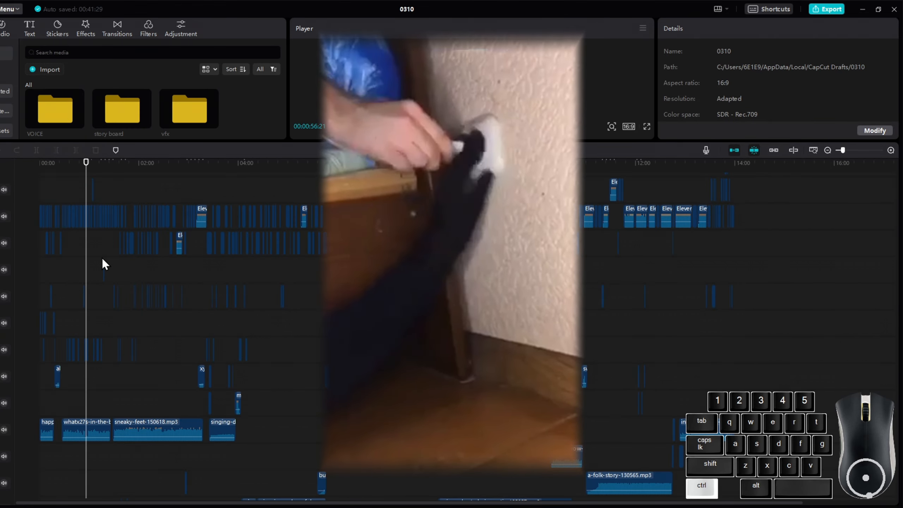
scroll(101, 264, "up", 3, "ctrl")
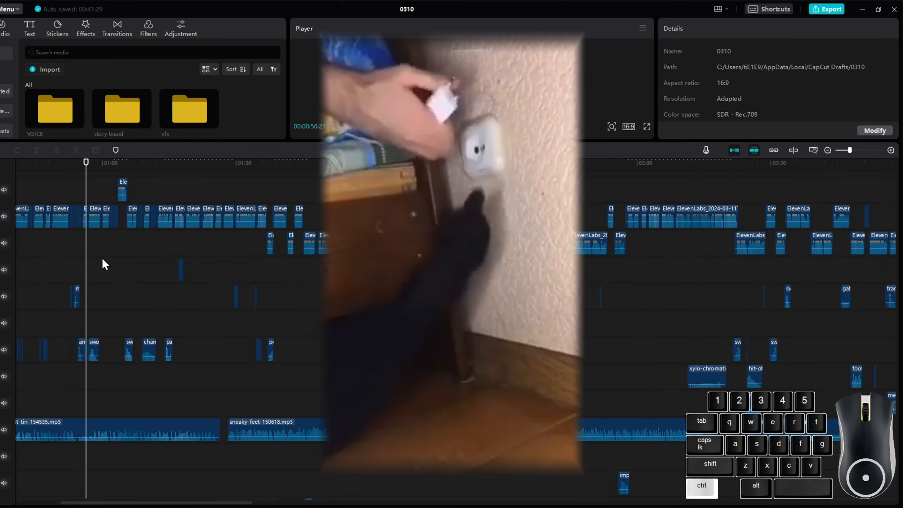
scroll(101, 258, "up", 3, "ctrl")
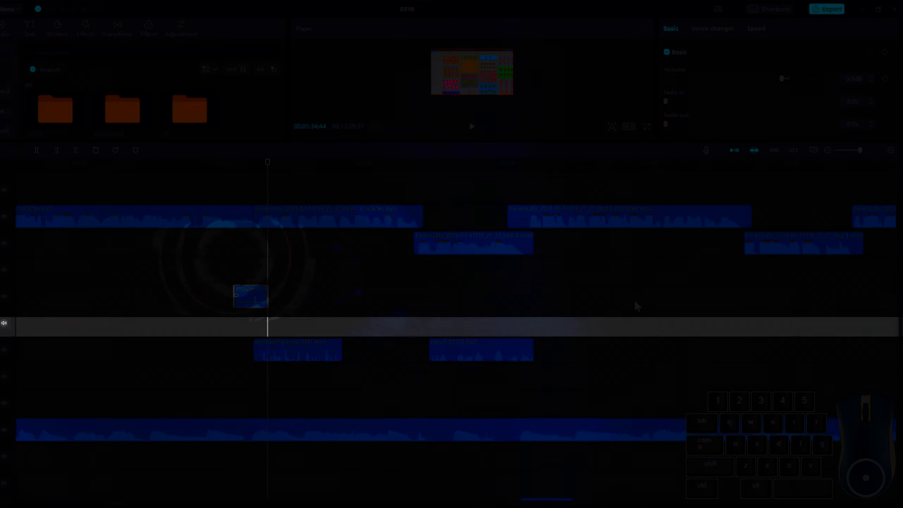
key("ctrl+c")
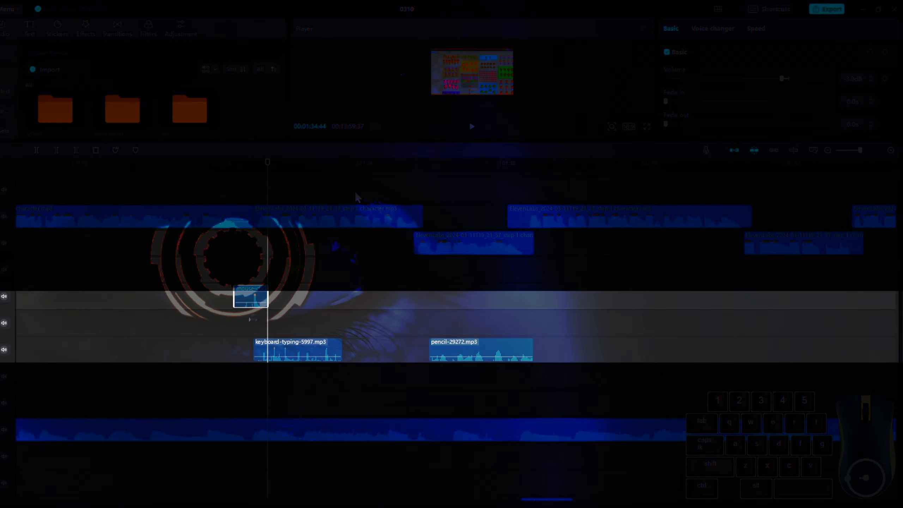
left_click_drag(270, 164, 304, 168)
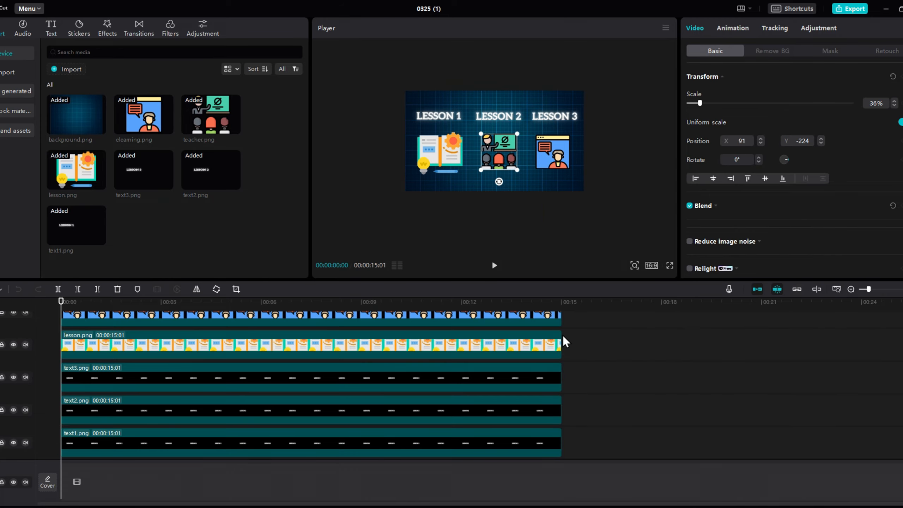
Select all lesson layers and group them with the compound clip shortcut.
left_click_drag(565, 342, 12, 227)
key("alt+g")
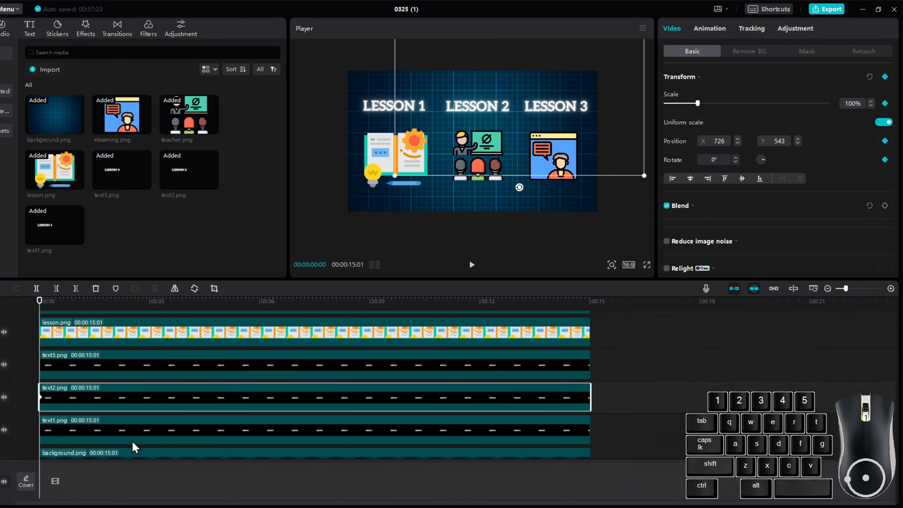
Select all lesson layers at about 00:06 and resize them together from the preview's corner handle.
left_click(133, 444)
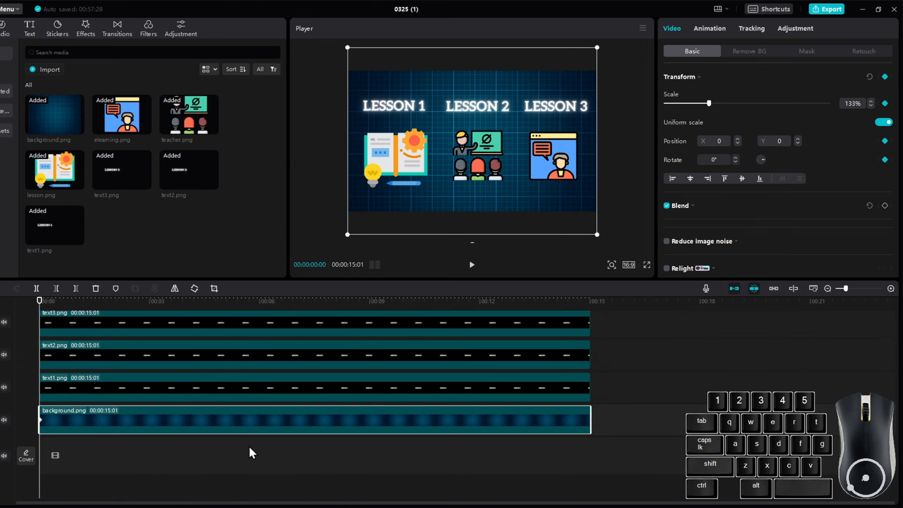
scroll(253, 453, "up", 4)
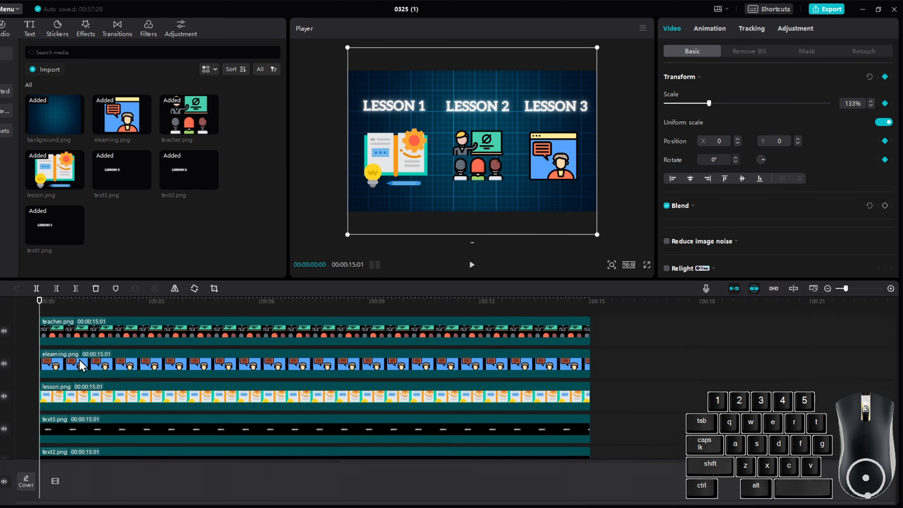
left_click(84, 307)
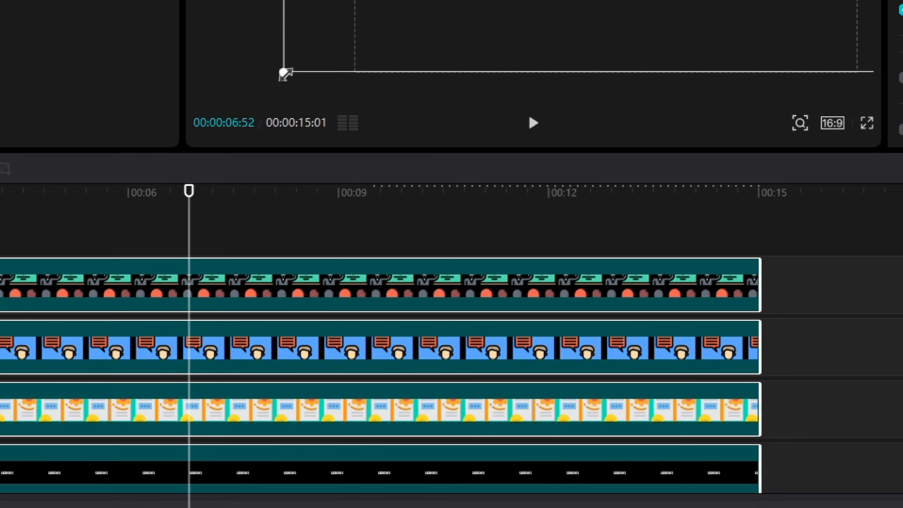
left_click_drag(283, 74, 279, 75)
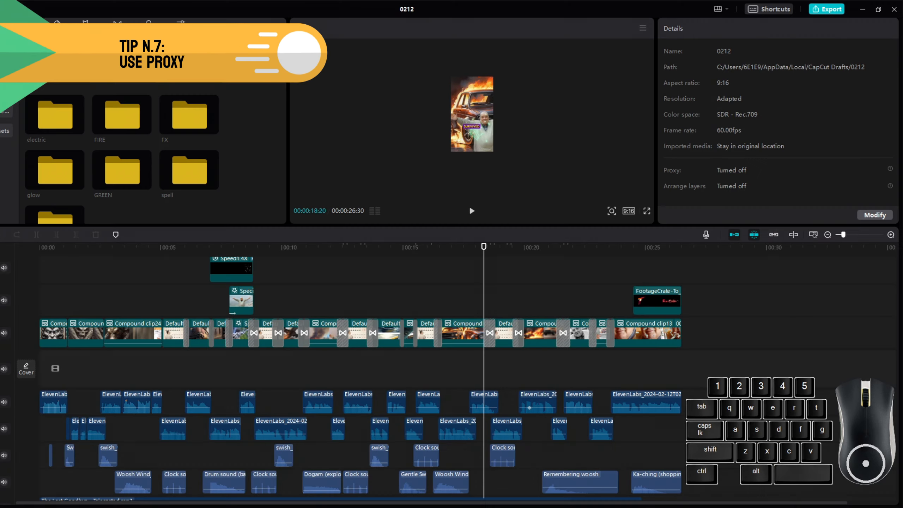
left_click(358, 339)
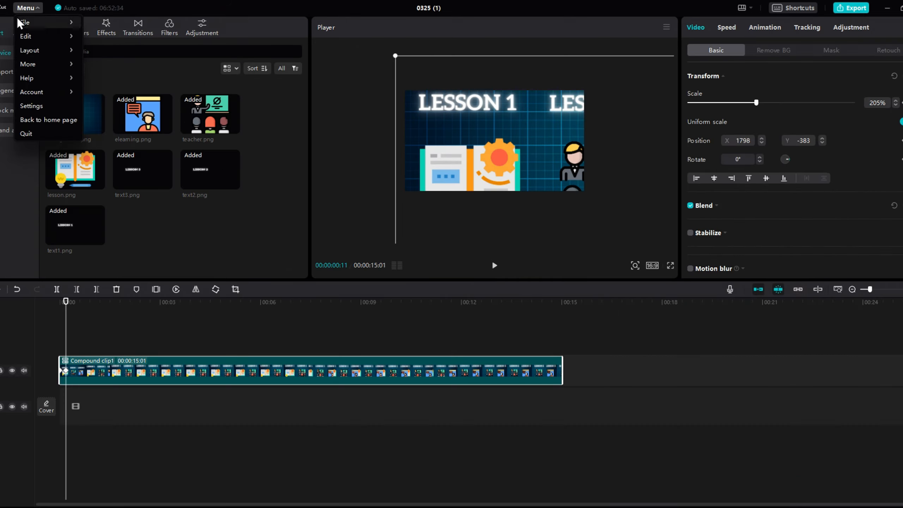
Open CapCut's Settings dialog and look through its draft and edit preferences.
left_click(32, 107)
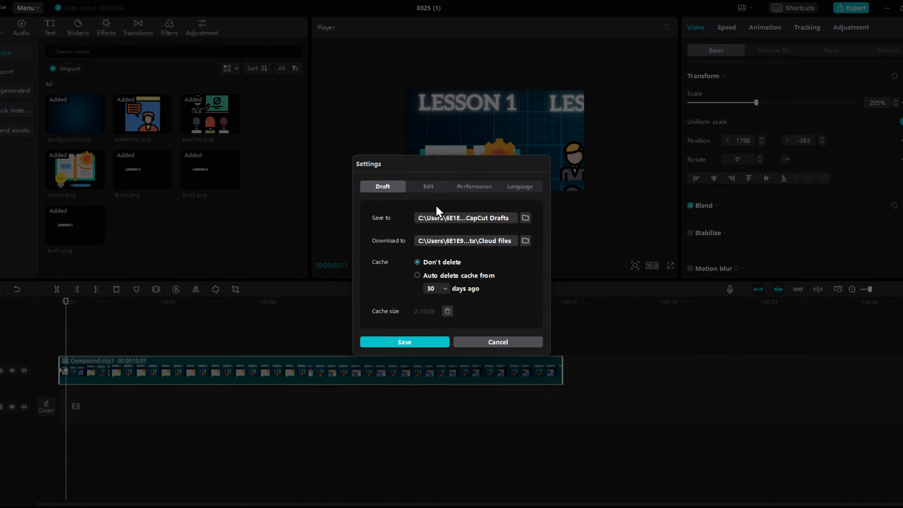
left_click(462, 189)
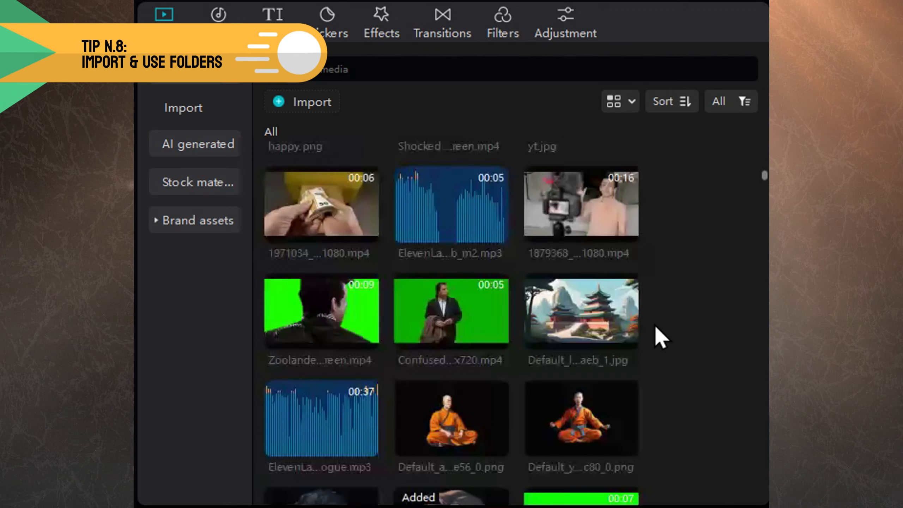
Scroll through the cluttered media library to inspect all imported files.
scroll(656, 329, "down", 10)
scroll(656, 327, "down", 15)
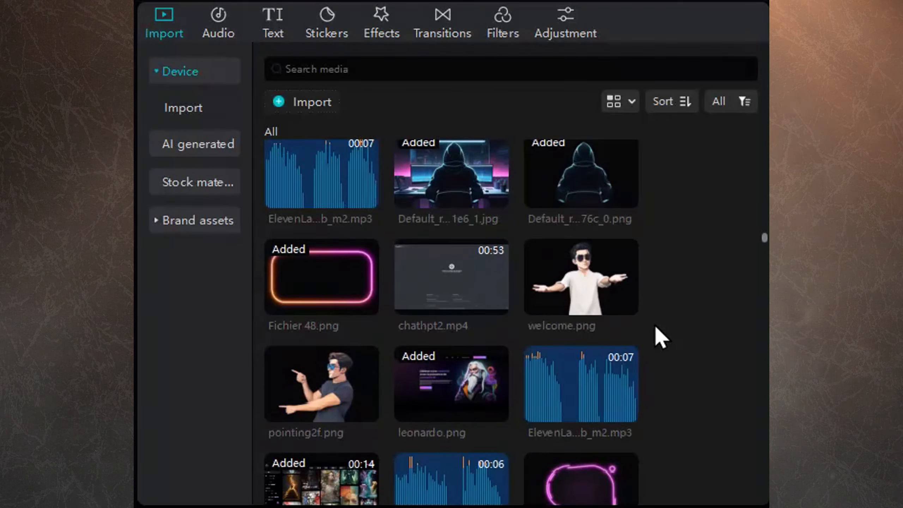
scroll(655, 325, "down", 15)
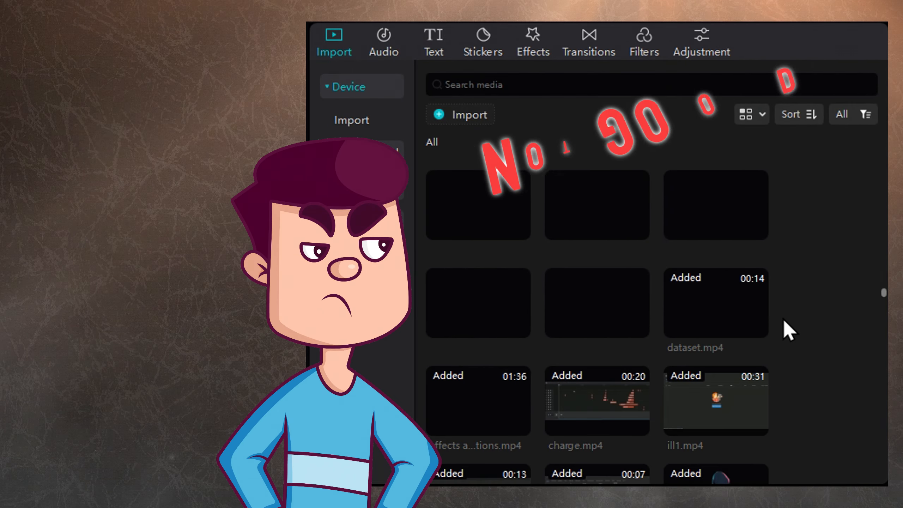
scroll(784, 321, "down", 15)
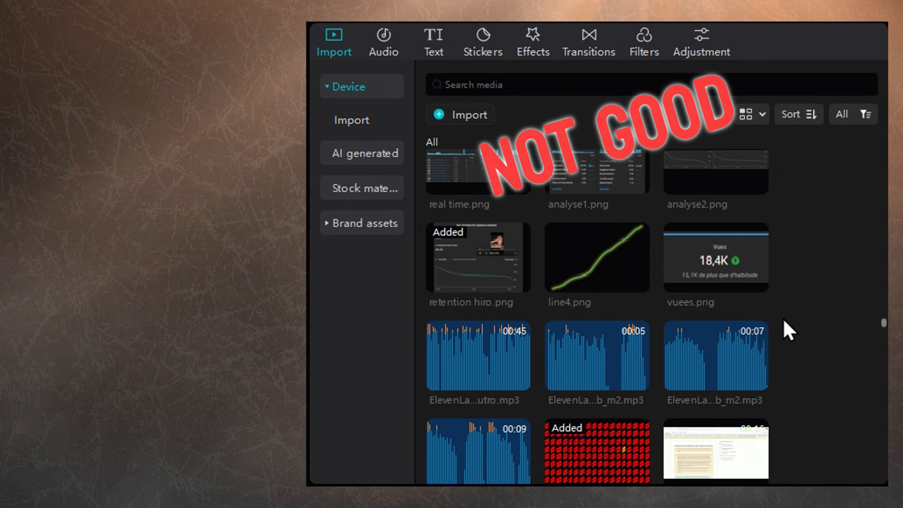
scroll(784, 323, "down", 10)
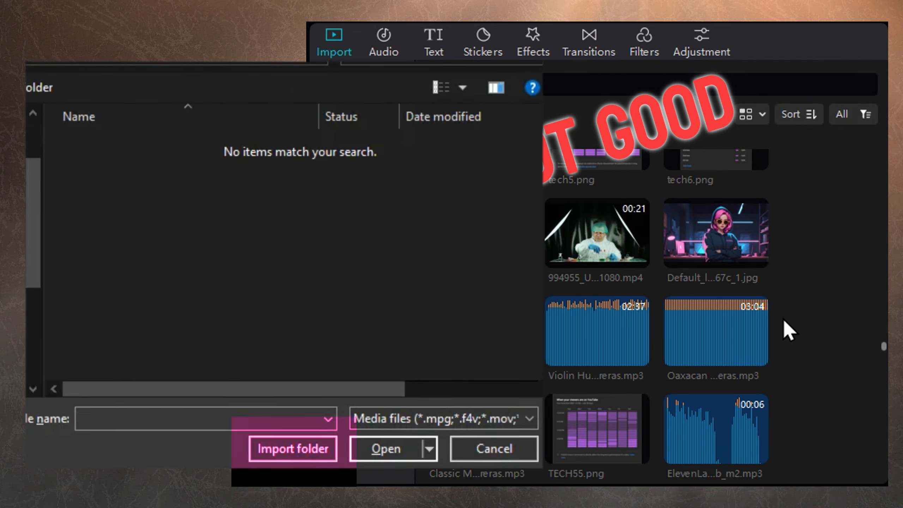
scroll(786, 327, "down", 10)
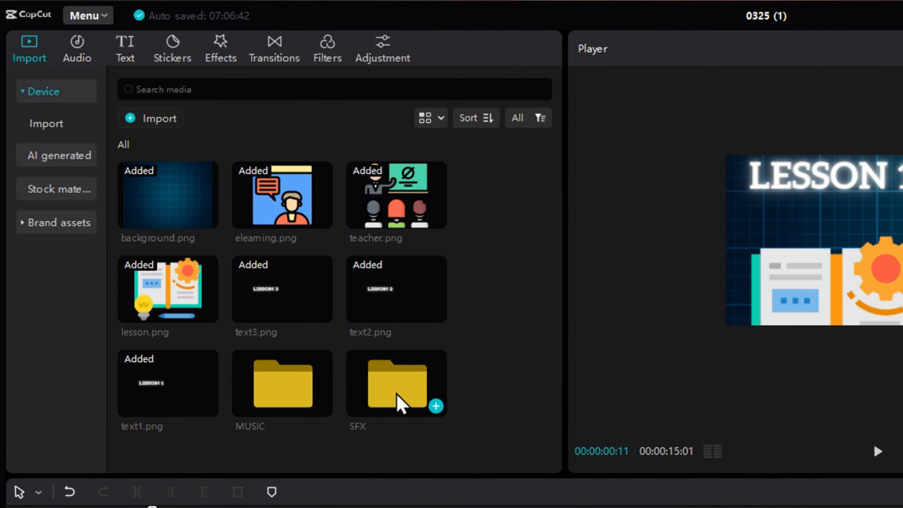
Open the SFX and MUSIC folders in the media library, then return to the All media view.
double_click(212, 226)
left_click(125, 145)
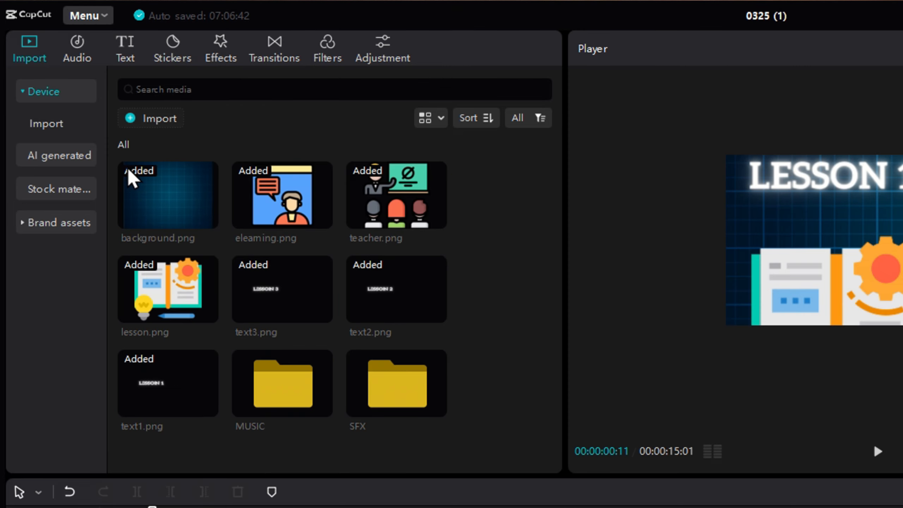
double_click(269, 398)
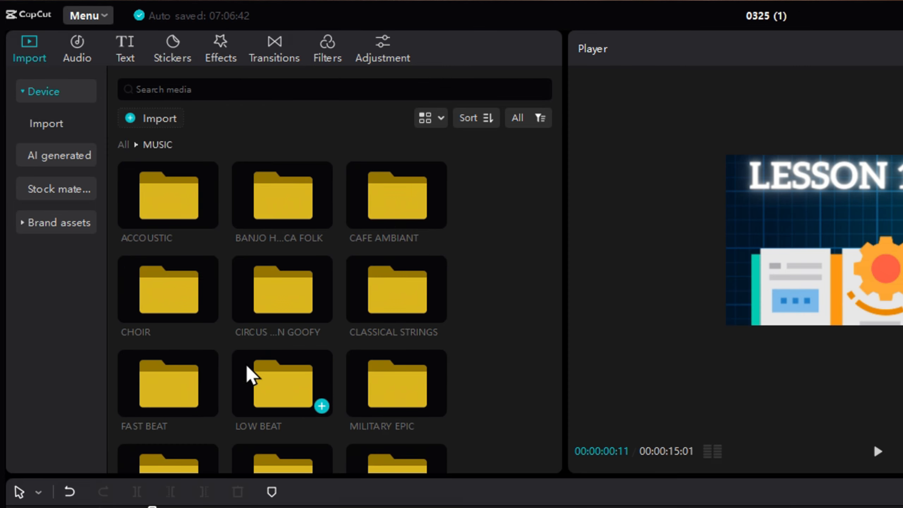
scroll(251, 374, "down", 2)
left_click(106, 145)
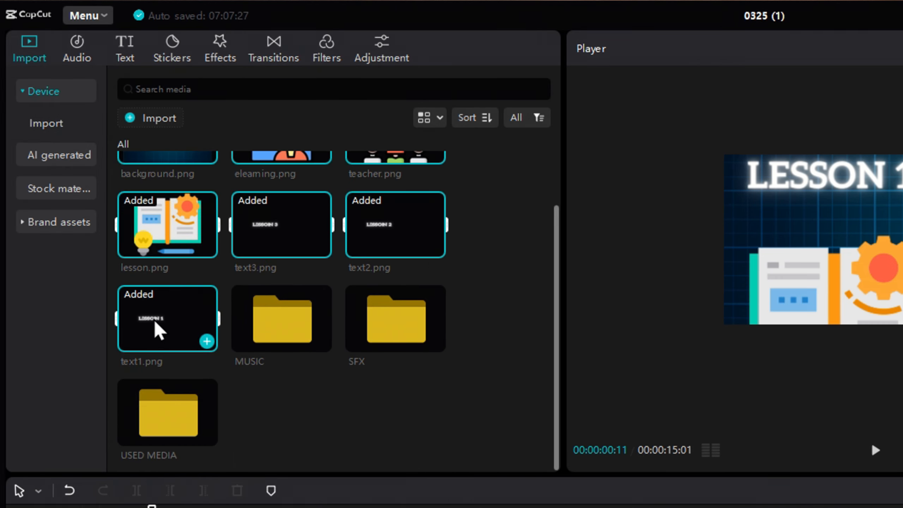
left_click_drag(163, 423, 165, 422)
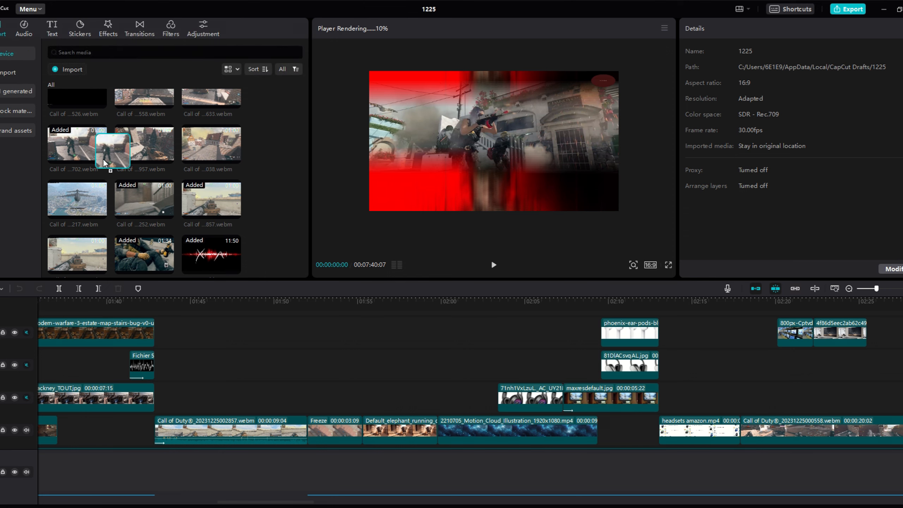
Drag the Call of Duty 0702.webm clip from the media library onto a timeline track and reposition it around 01:50.
left_click_drag(327, 323, 345, 358)
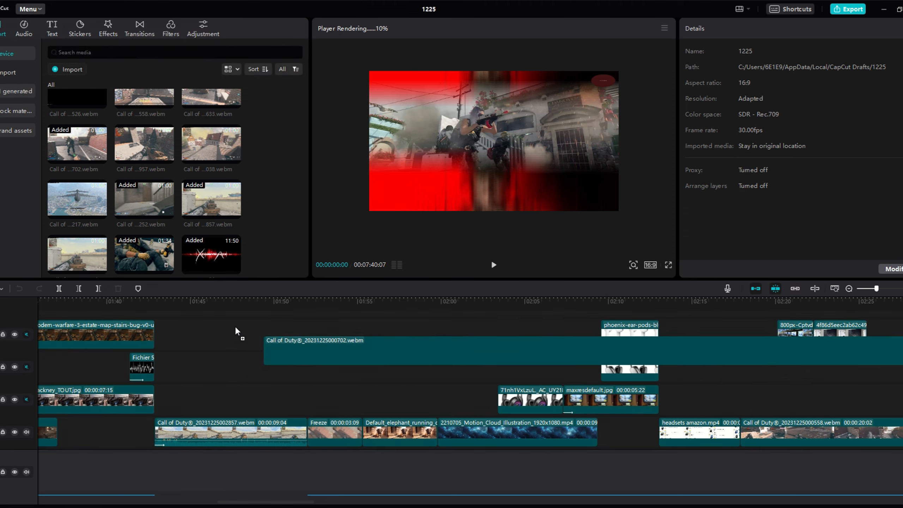
left_click_drag(236, 331, 289, 377)
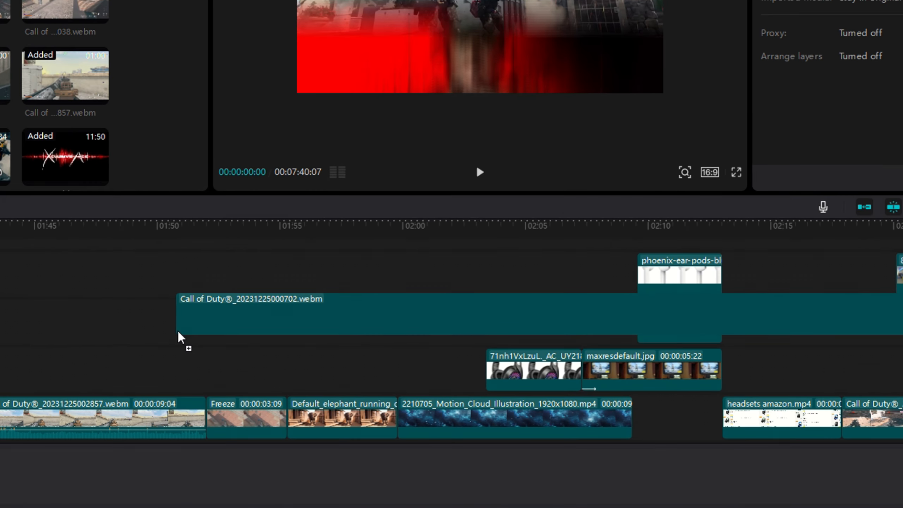
left_click_drag(181, 337, 113, 383)
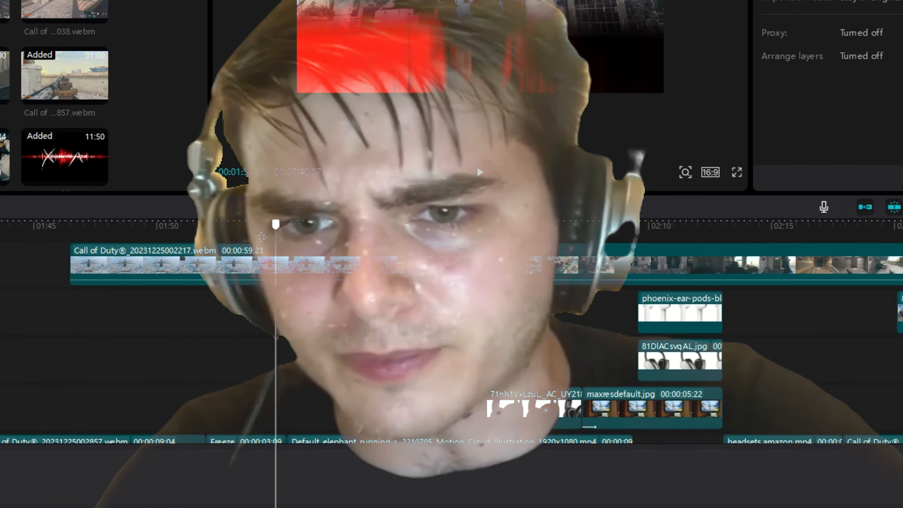
mouse_move(262, 237)
left_mouse_down()
mouse_move(868, 234)
mouse_move(266, 237)
left_mouse_up()
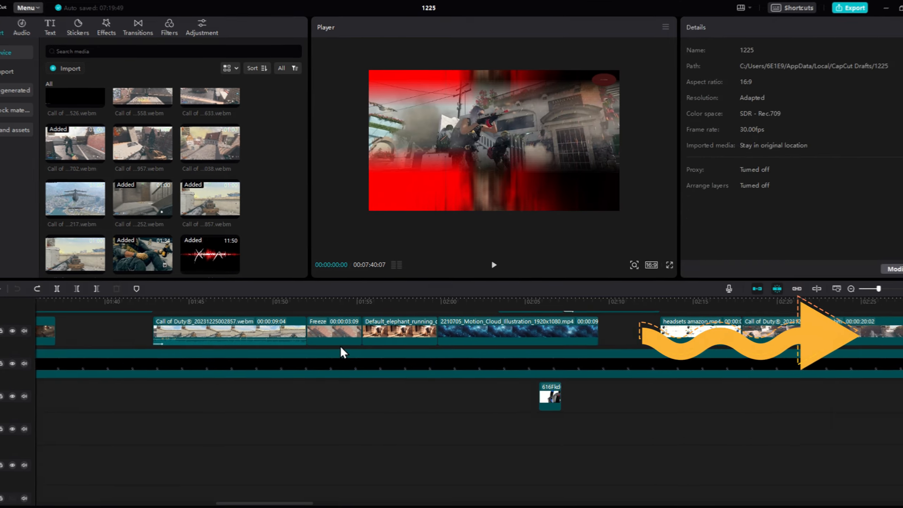
Preview the Call of ...217.webm media item and drag it into the timeline.
left_click(56, 202)
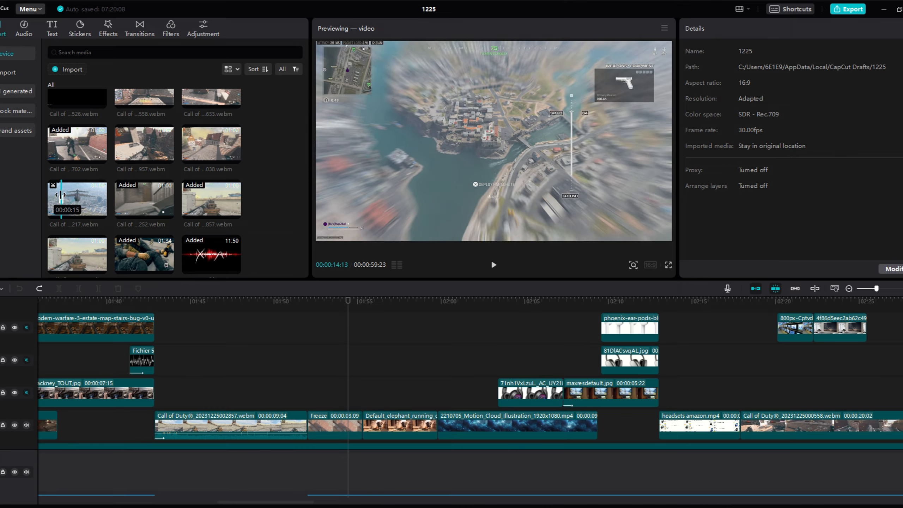
left_click_drag(65, 198, 254, 397)
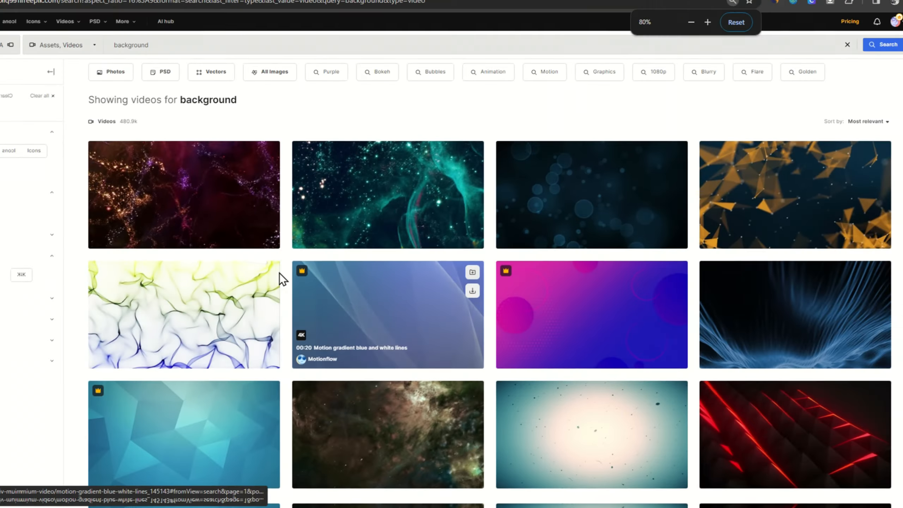
Switch to Freepik in the browser and scroll through the background video search results.
scroll(347, 336, "down", 7)
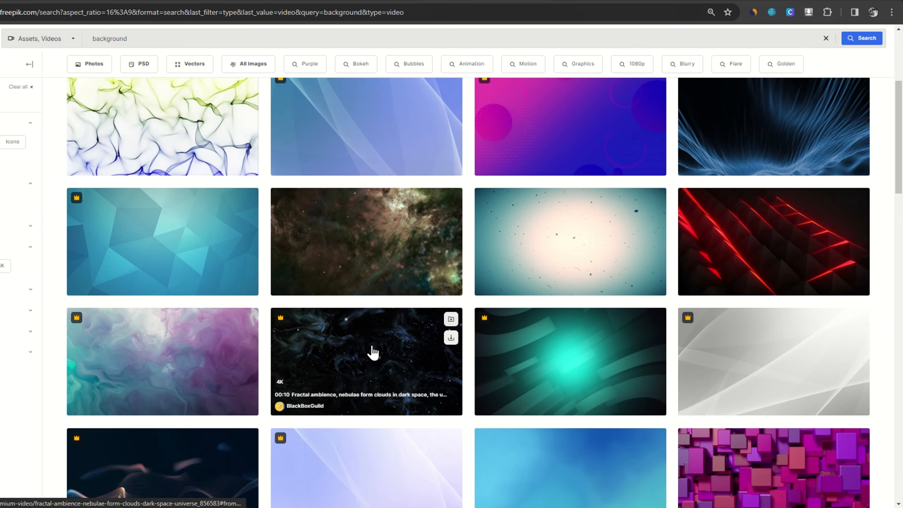
scroll(201, 353, "down", 6)
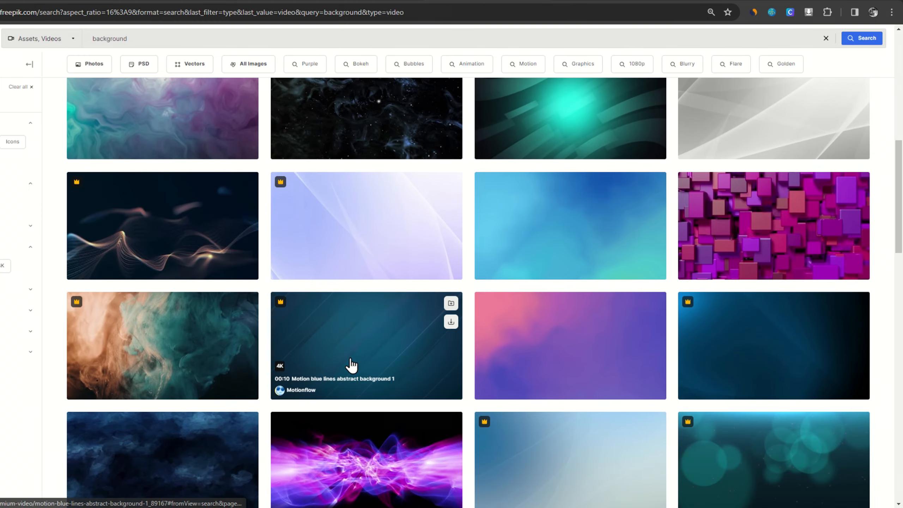